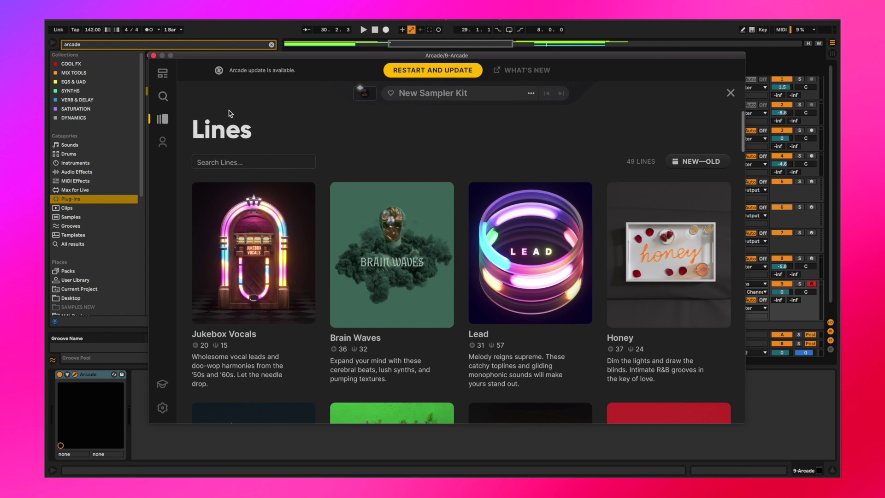
Search the Lines library for "drum", open the Drum Breaks line and load its Bite Your Tongue sampler kit.
scroll(295, 210, "down", 5)
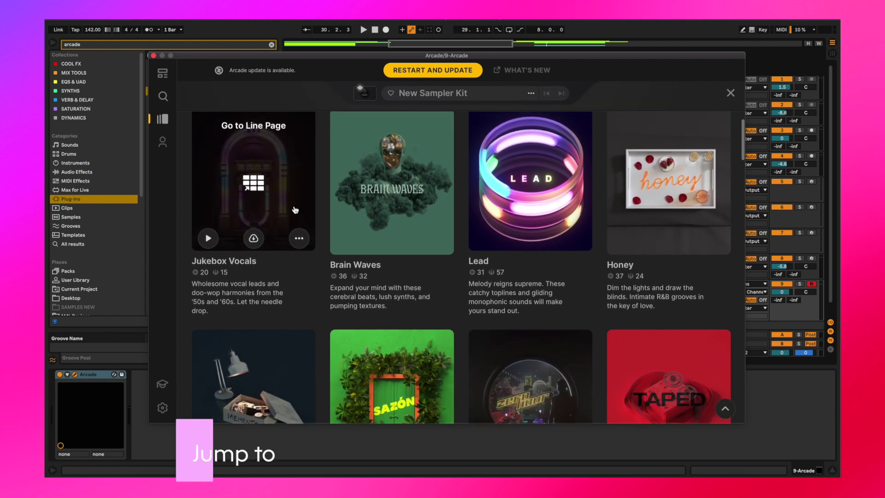
scroll(295, 210, "down", 6)
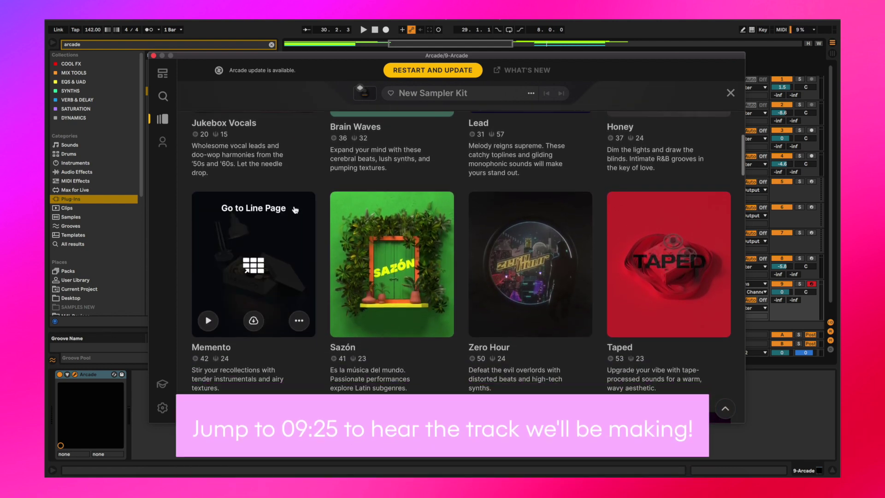
scroll(295, 208, "up", 11)
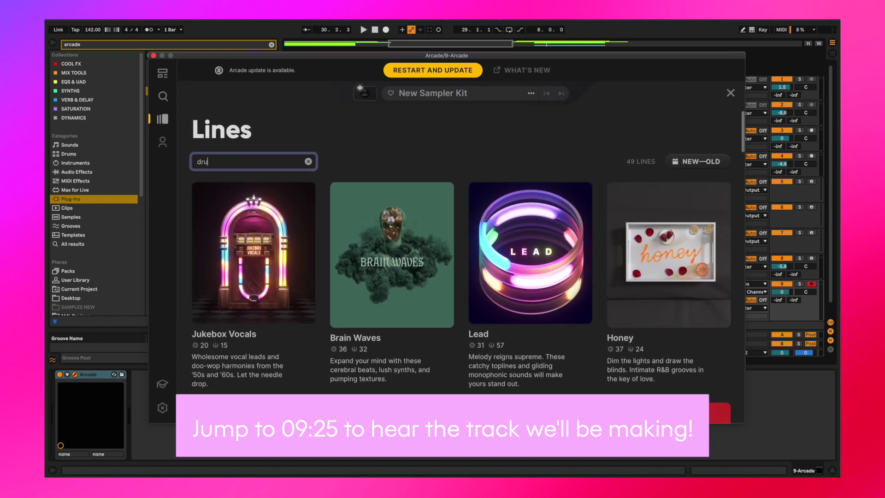
type("m")
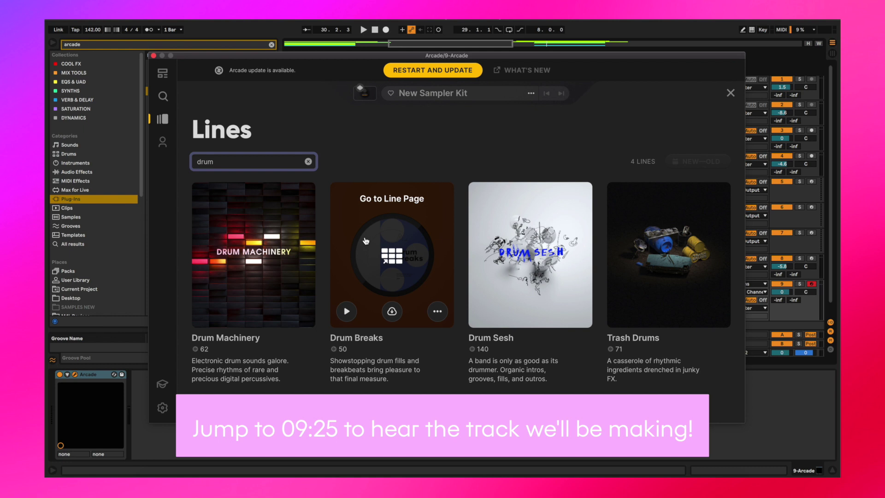
left_click(391, 245)
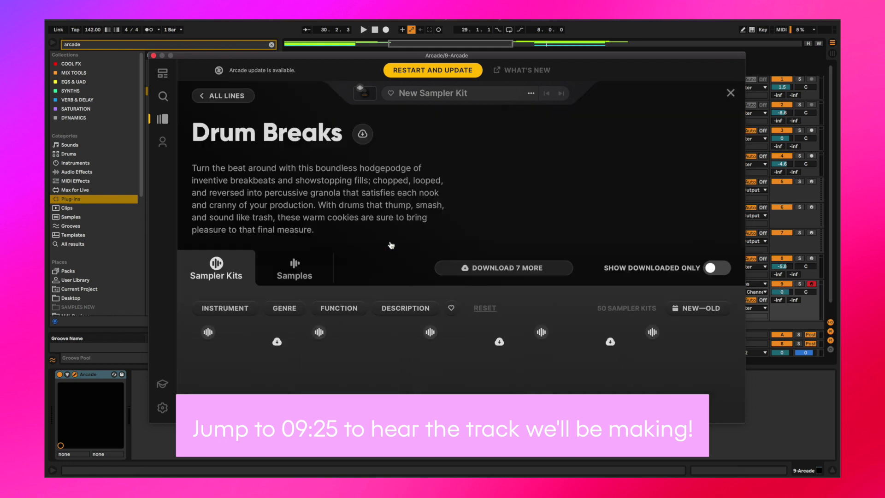
left_click(459, 356)
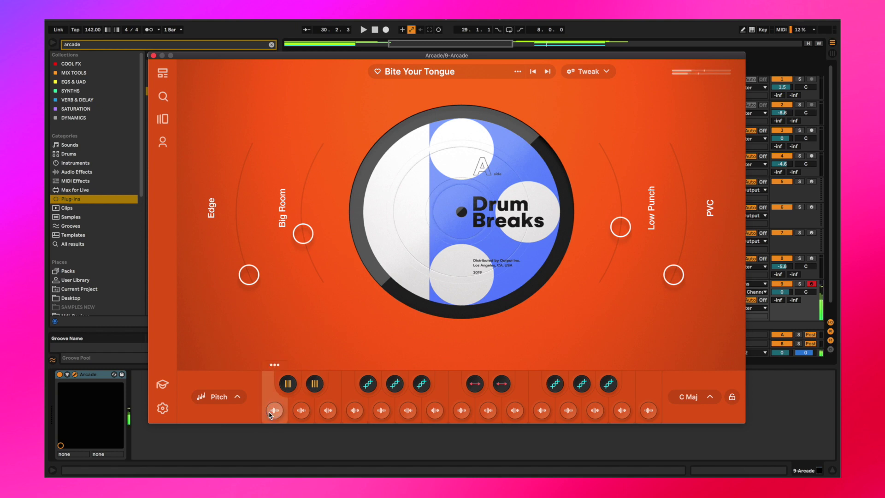
Check the sound output settings and audition the first few samples of the Bite Your Tongue kit.
left_click(646, 20)
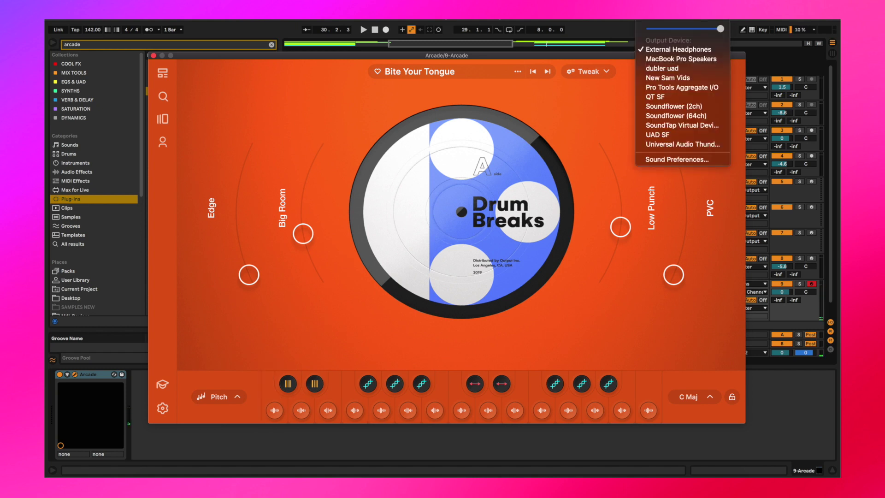
left_click(703, 29)
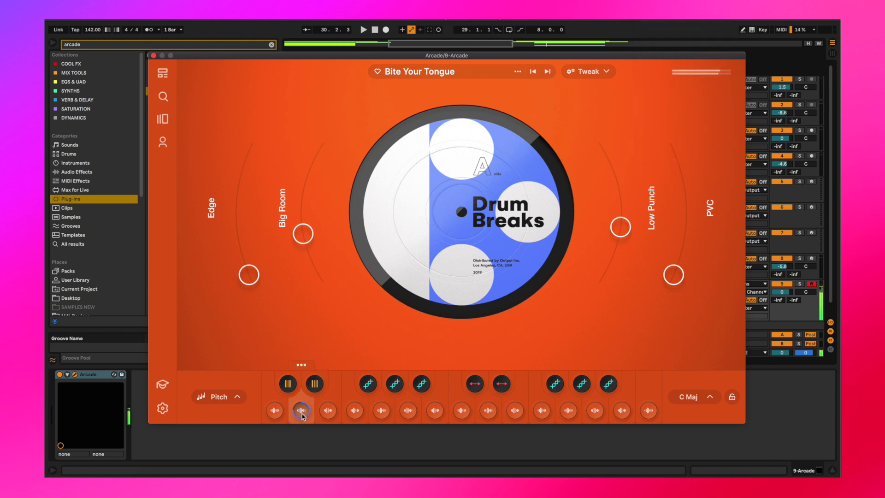
left_click(351, 412)
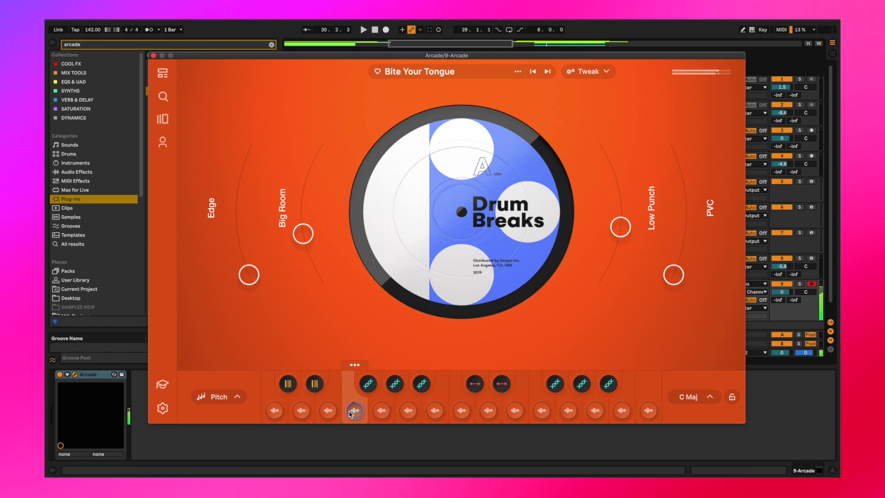
left_click(376, 412)
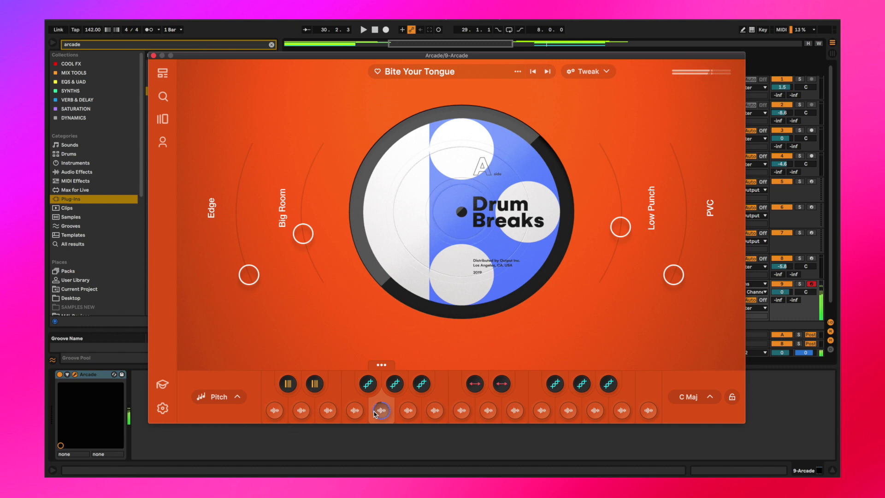
Move the Arcade window aside and create a looped one-bar MIDI clip at bar 21 on the 9 Arcade track.
left_click_drag(636, 56, 427, 310)
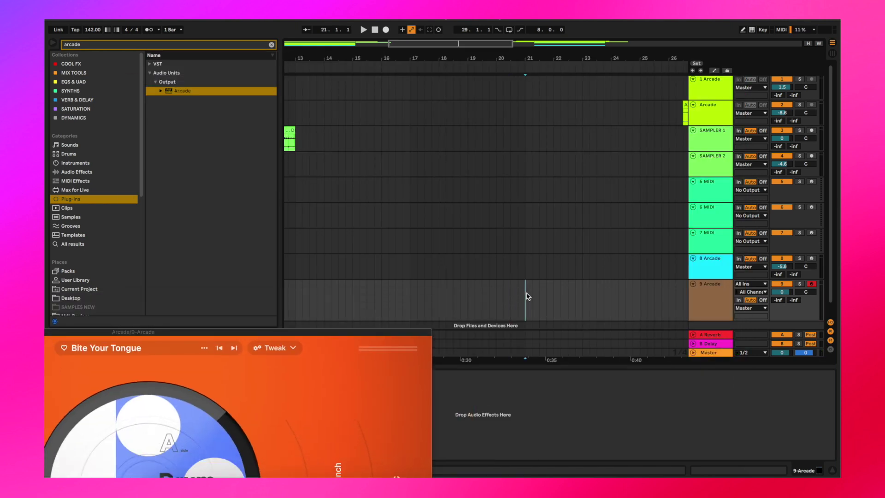
key("super+l")
double_click(552, 296)
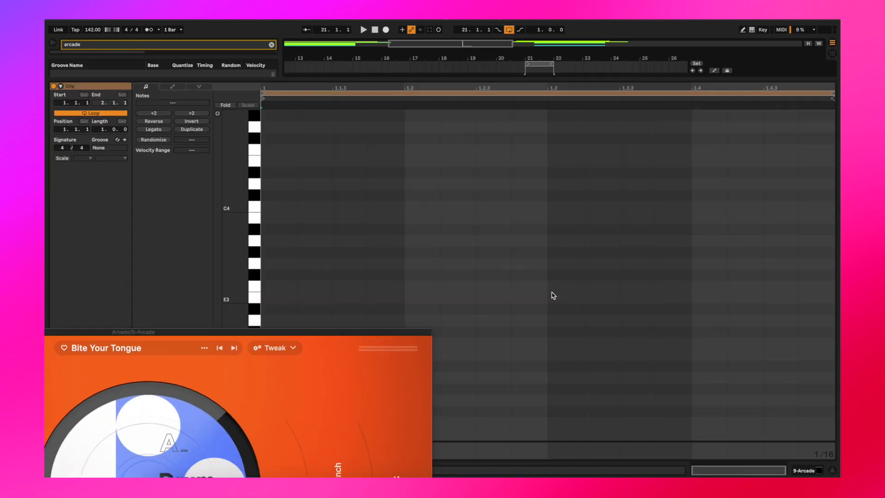
Start playback and add a sustained C2 note spanning the clip's full bar.
key("space")
scroll(266, 308, "down", 6)
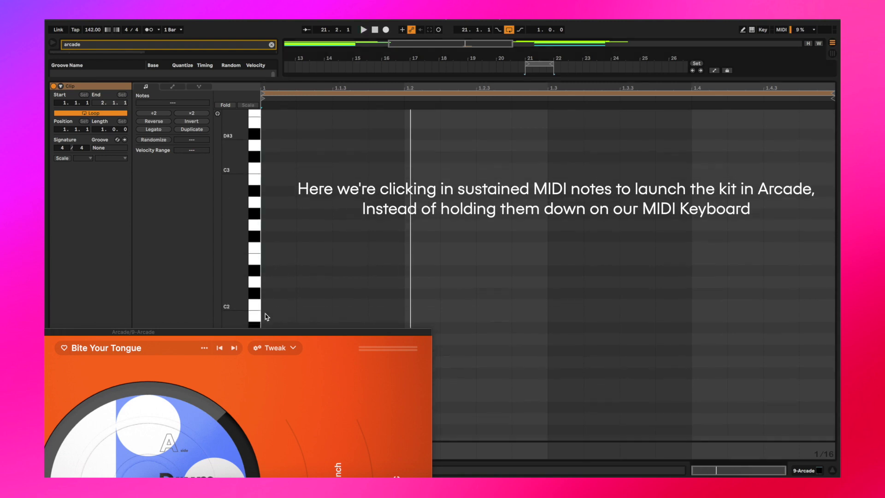
double_click(266, 280)
left_click_drag(300, 282, 833, 279)
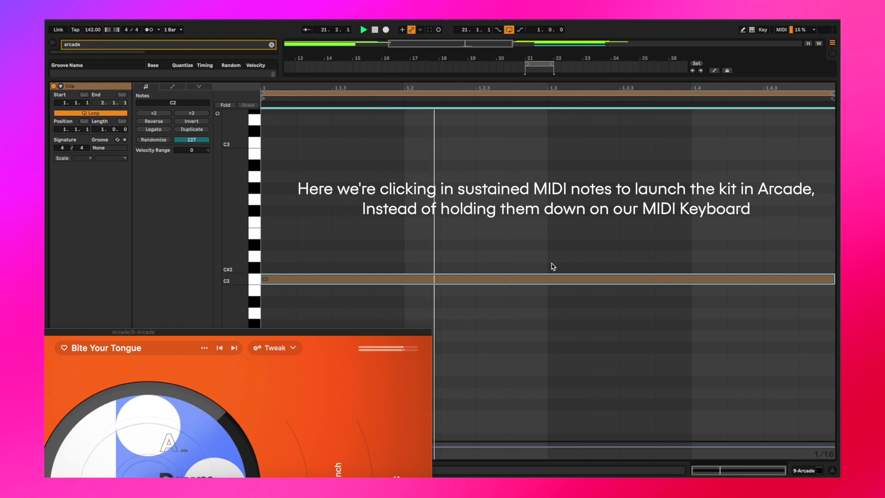
Transpose the sustained C2 note up to F2 while the clip loops.
key("Up")
key("Up")
key("Up")
key("Up")
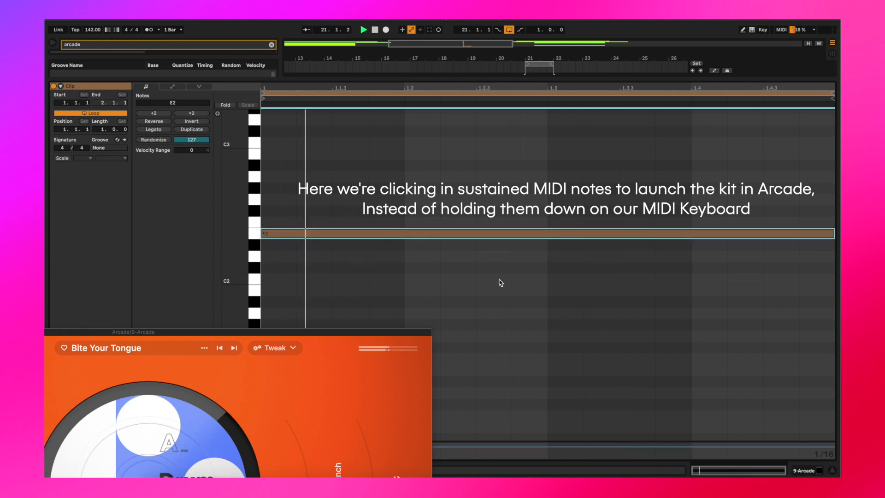
key("Up")
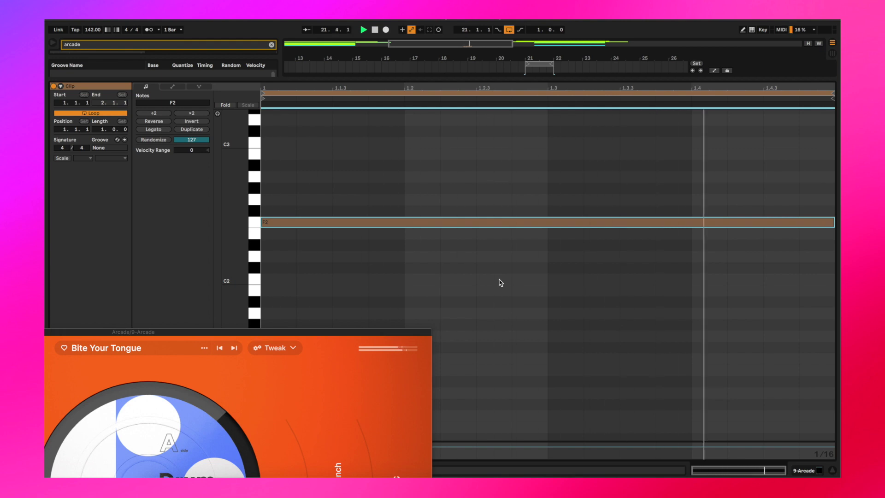
Shorten the F2 note to end at 1.4 and add a G2 note from 1.4 to the clip's end.
double_click(310, 332)
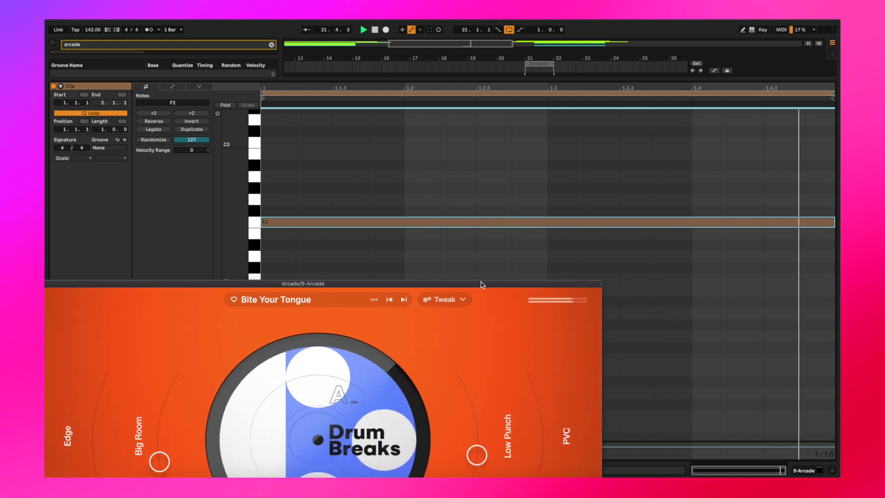
left_click_drag(835, 222, 833, 199)
double_click(723, 200)
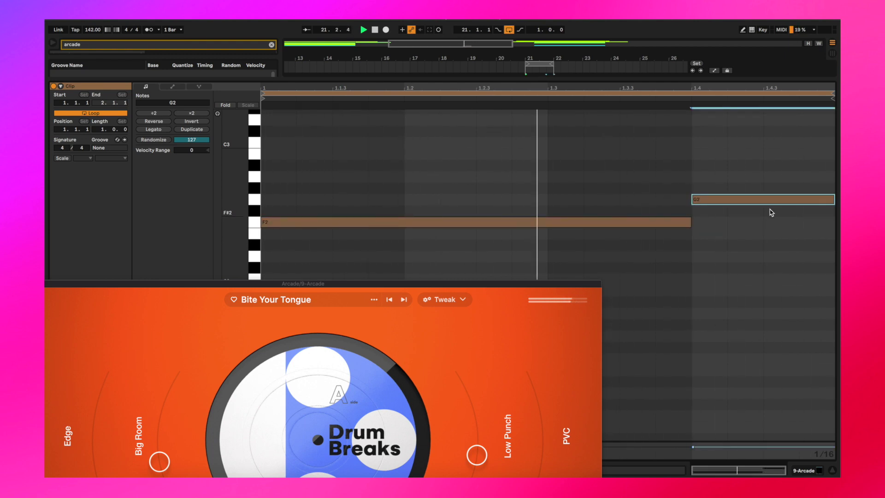
Transpose the last-beat G2 note up to D3 to trigger a different sample.
key("Up")
key("Up")
key("Up")
key("Up")
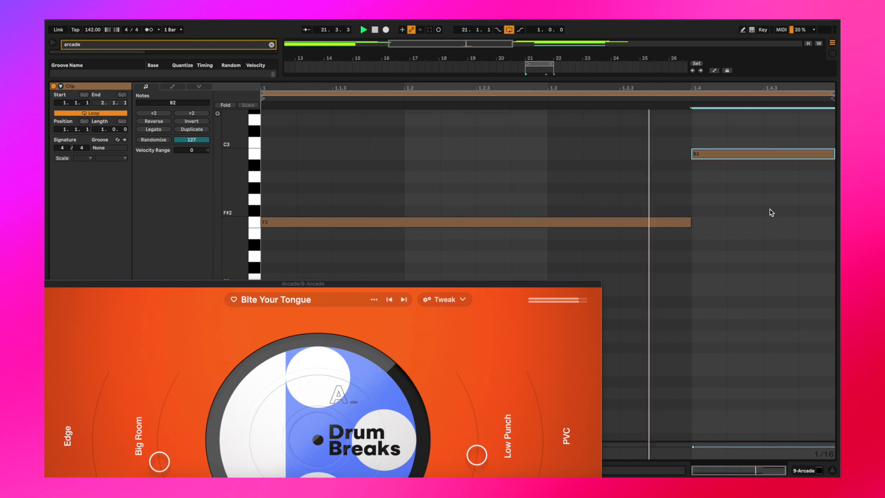
key("Up")
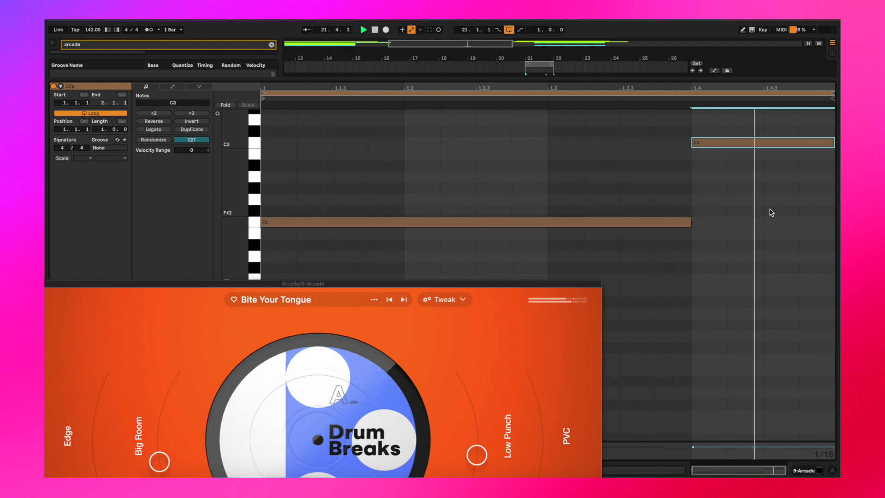
key("Up")
key("Up")
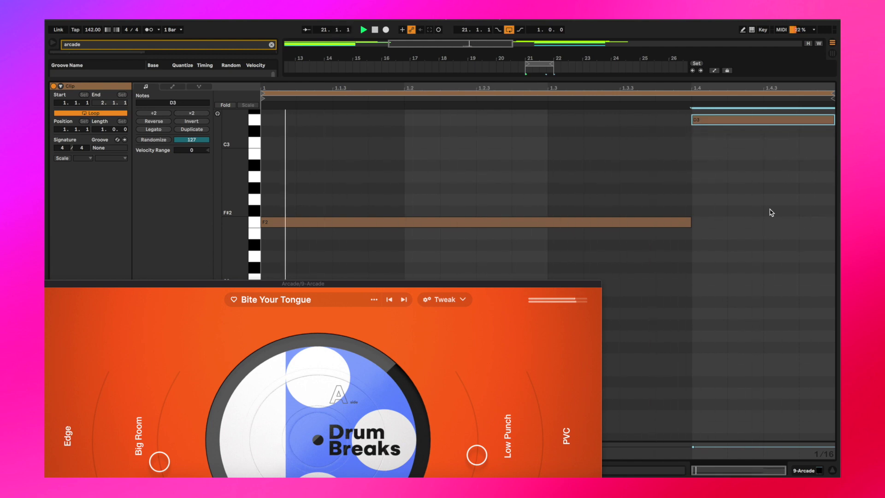
Bring the Arcade window into view and audition the kit's red arrow and cyan modifier keys over the looping beat.
double_click(322, 283)
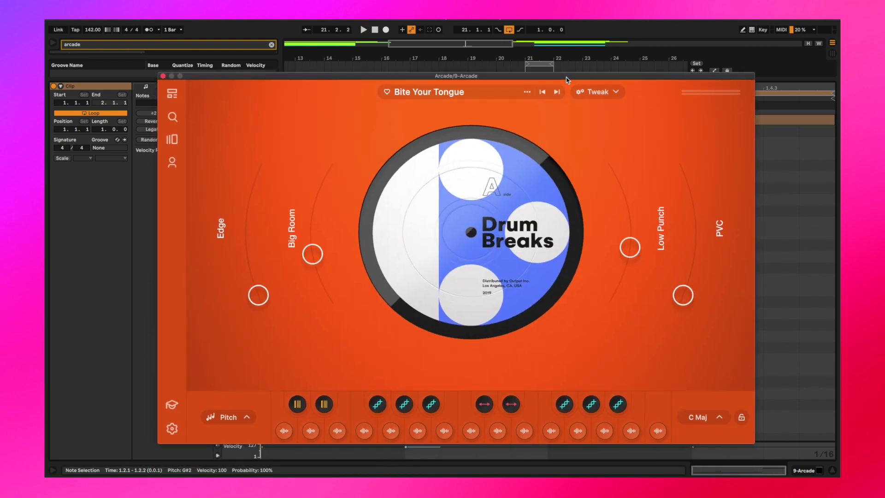
left_click(487, 405)
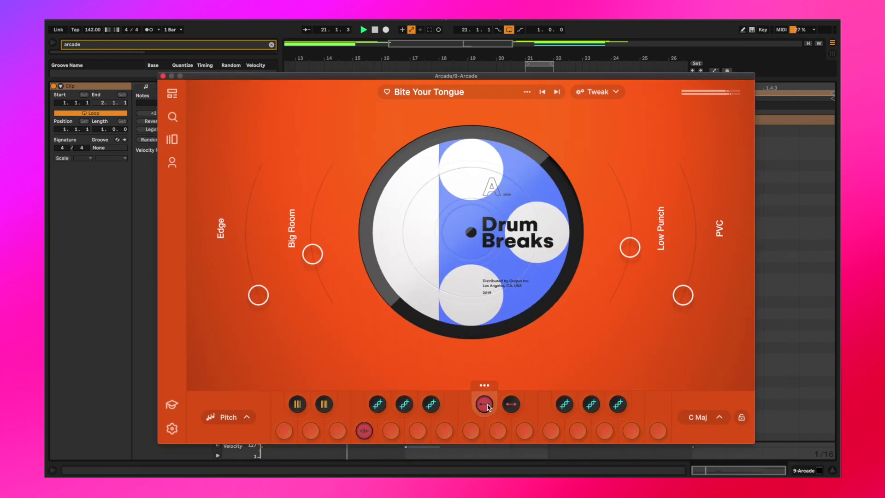
left_click(511, 405)
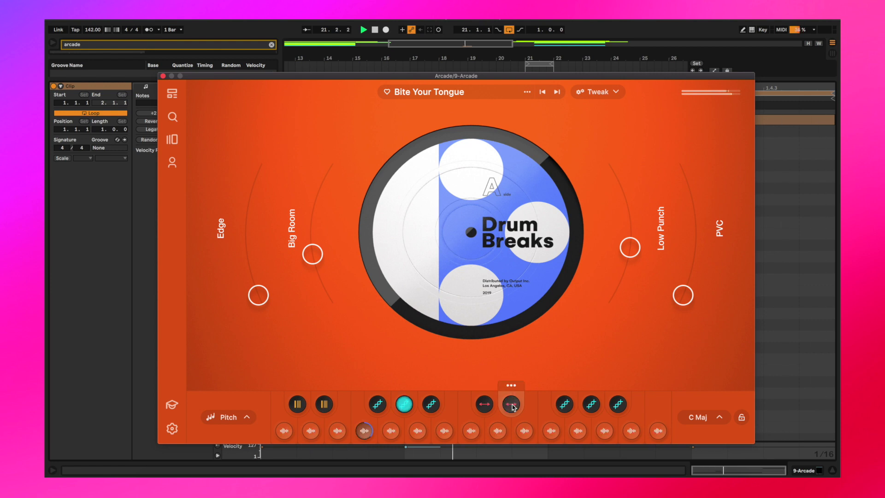
left_click(565, 404)
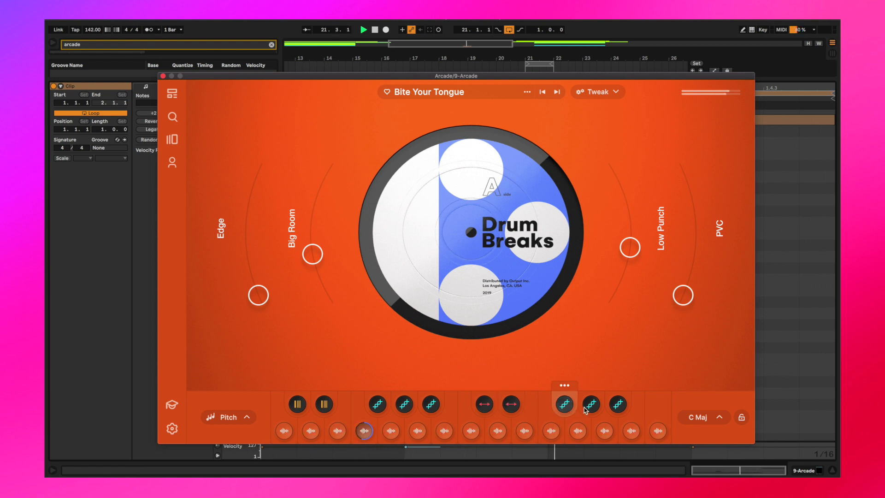
left_click(591, 405)
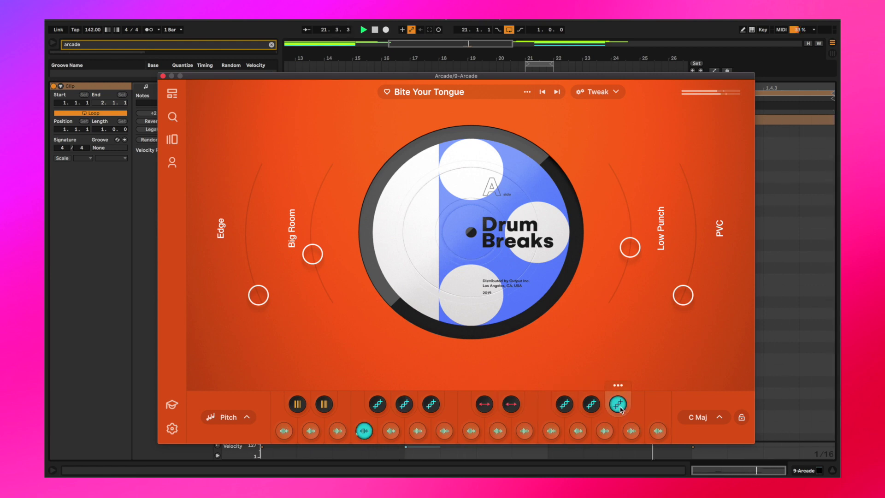
Close the Arcade window and place an A#2 modifier note from 1.2.3 to 1.3.4 in the clip.
left_click(773, 318)
key("Right")
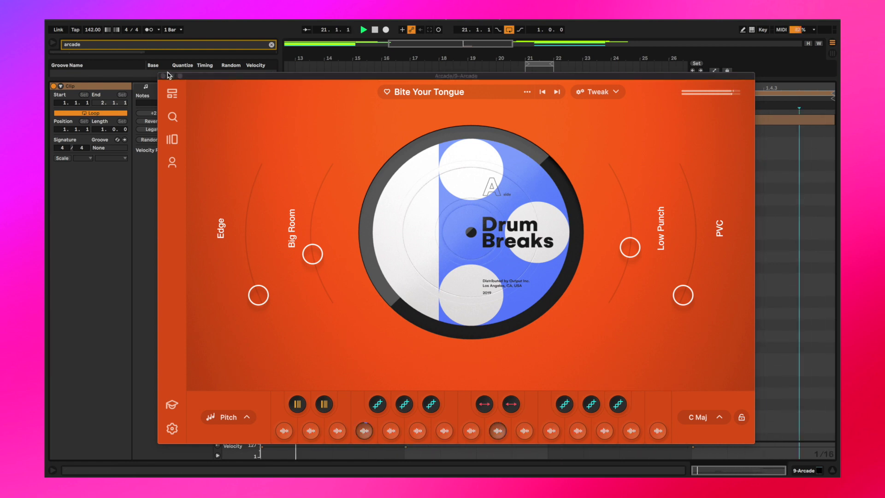
left_click(164, 75)
left_click_drag(412, 186, 654, 165)
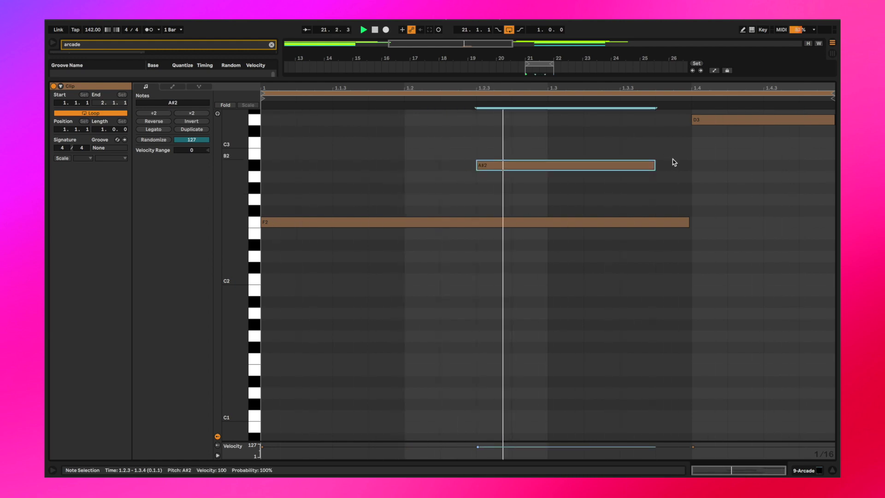
Return to the Arcade device and adjust the kit's Big Room macro.
key("shift+Tab")
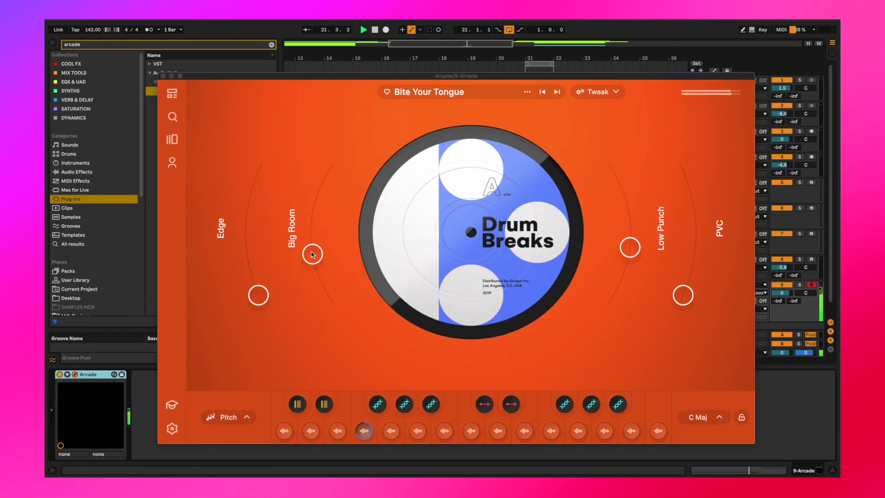
left_click(316, 178)
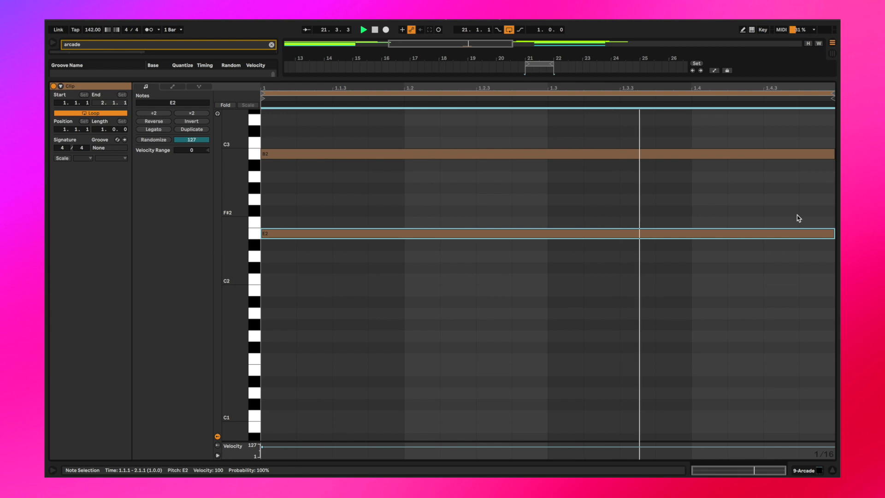
Add a C2 note from 1.4 to the end of the clip.
double_click(695, 279)
left_click_drag(727, 278, 831, 274)
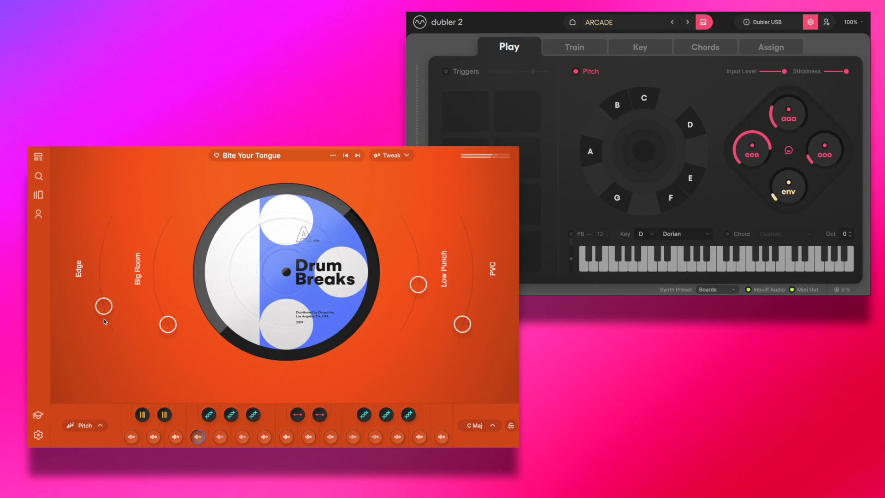
Lower the Edge macro to its minimum and raise the Low Punch, PVC and Big Room macros.
left_click_drag(104, 319, 110, 328)
left_click_drag(417, 288, 415, 237)
left_click_drag(462, 324, 472, 225)
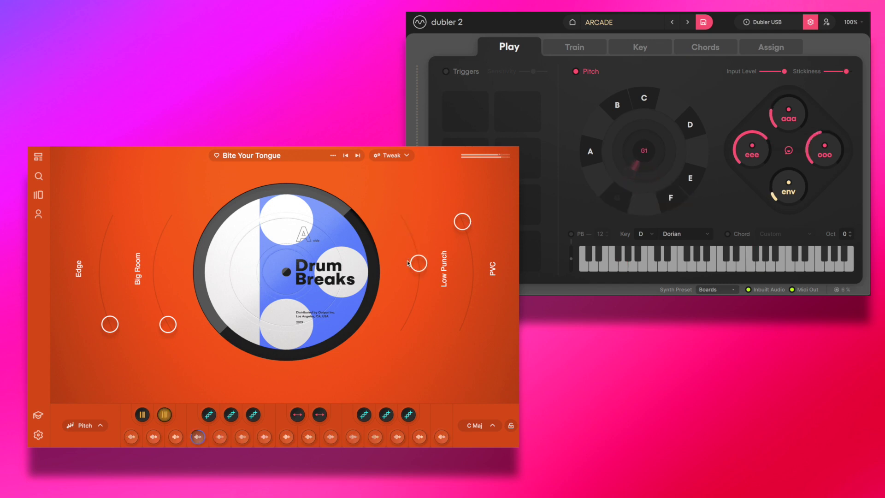
left_click_drag(167, 324, 165, 260)
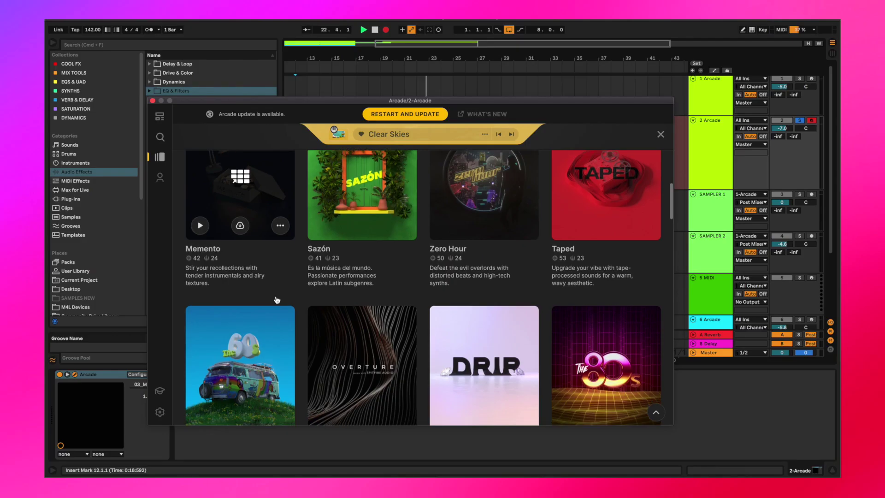
Open the Poolside line in Arcade, switch to its note kits and load the Clear Skies kit.
scroll(277, 300, "down", 10)
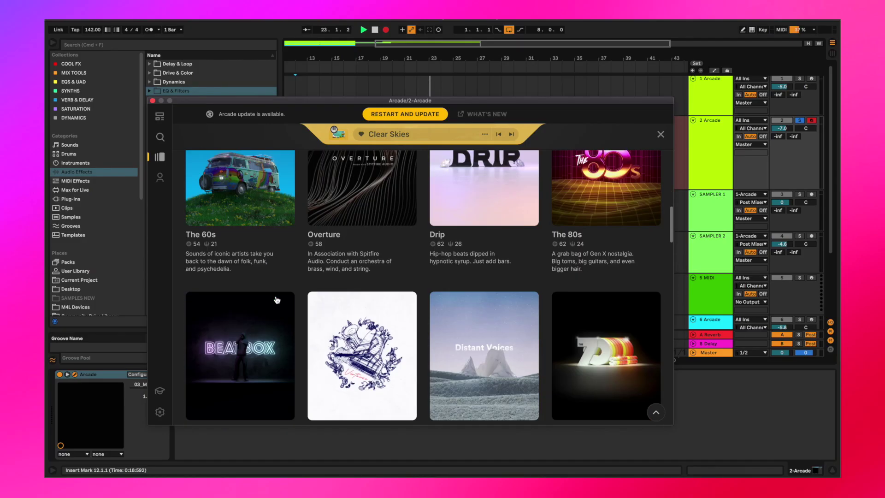
scroll(276, 300, "down", 7)
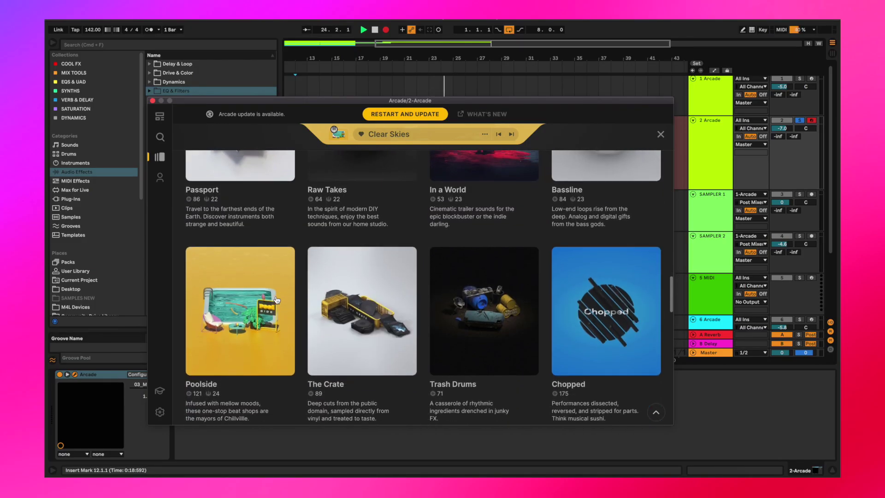
left_click(217, 320)
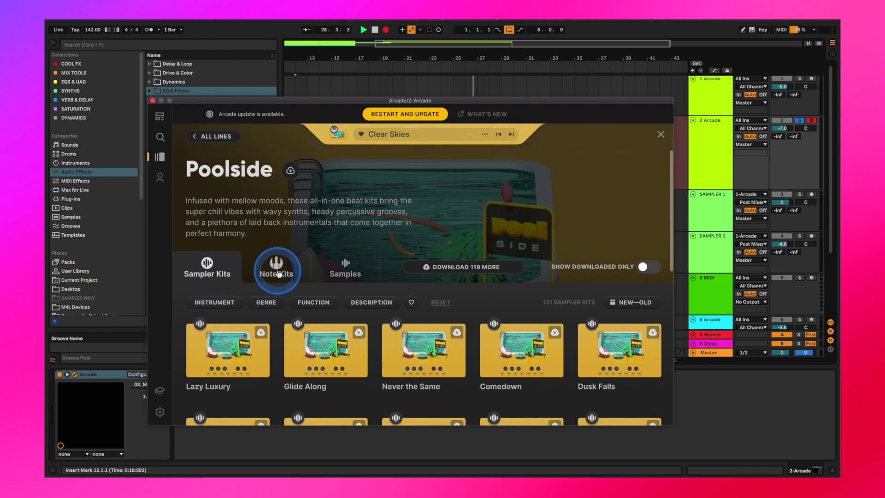
left_click(279, 274)
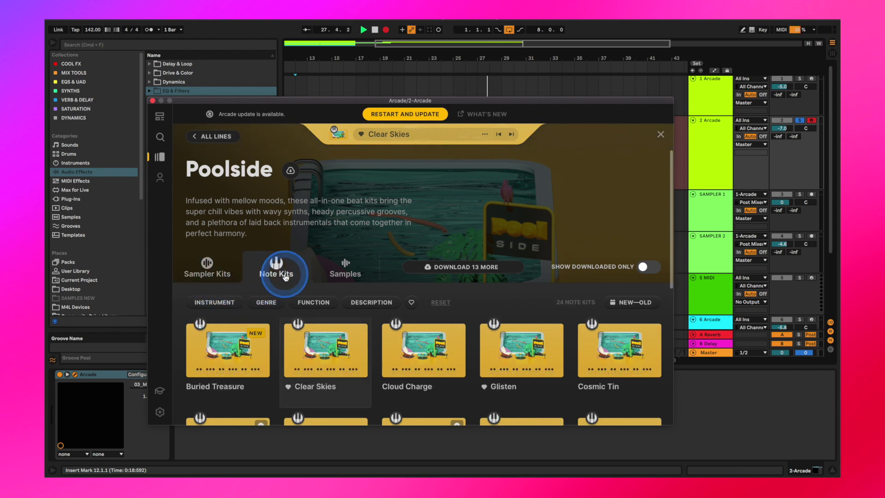
scroll(285, 279, "down", 2)
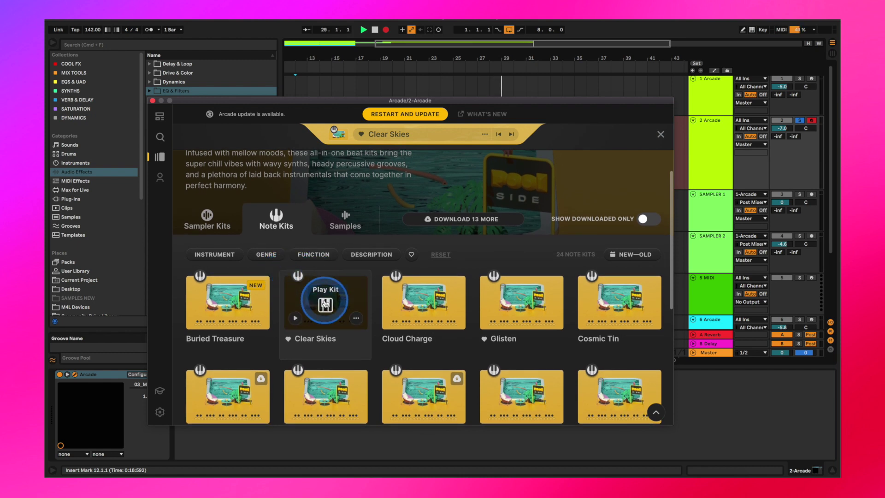
left_click(325, 303)
left_click(292, 322)
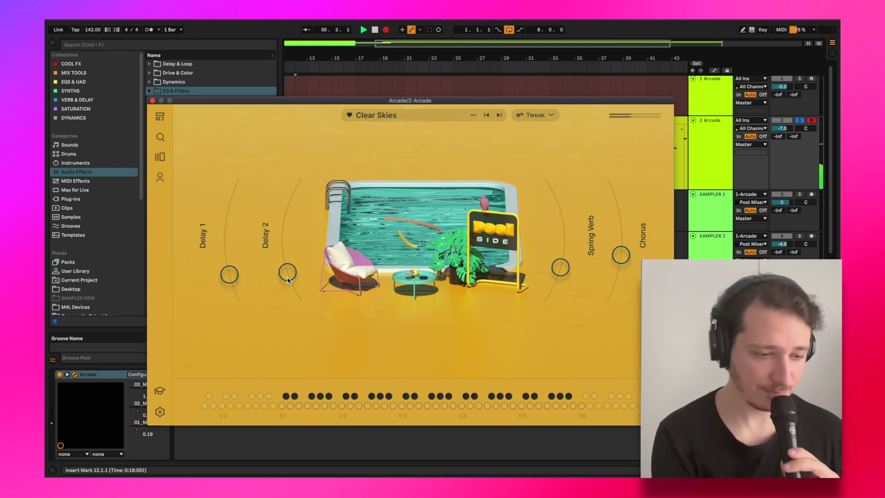
Search the Arcade lines for "drum sesh" on track 1 and load the Punched Out sampler kit from the Drum Sesh line.
left_click(265, 149)
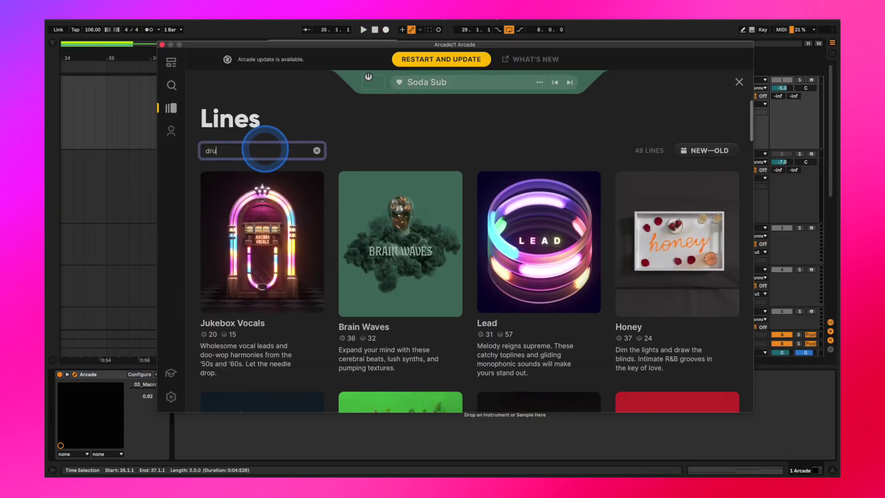
type("drum sesh")
left_click(251, 239)
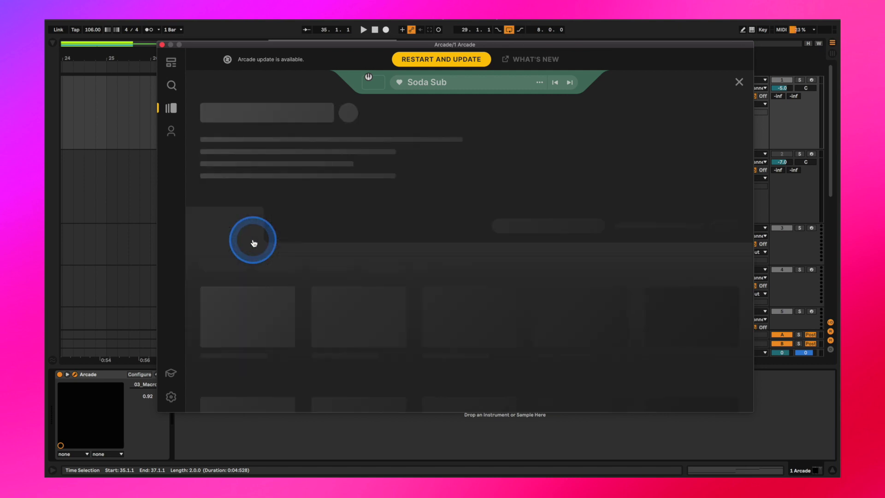
scroll(255, 258, "down", 3)
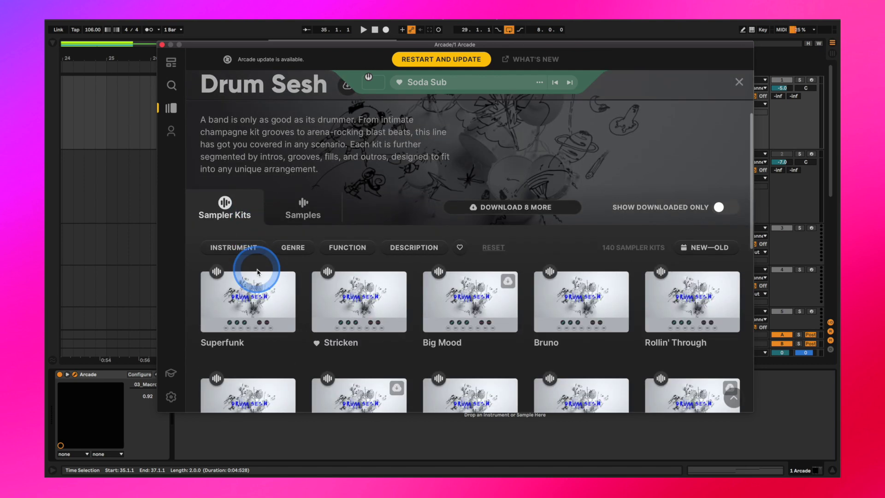
left_click(247, 329)
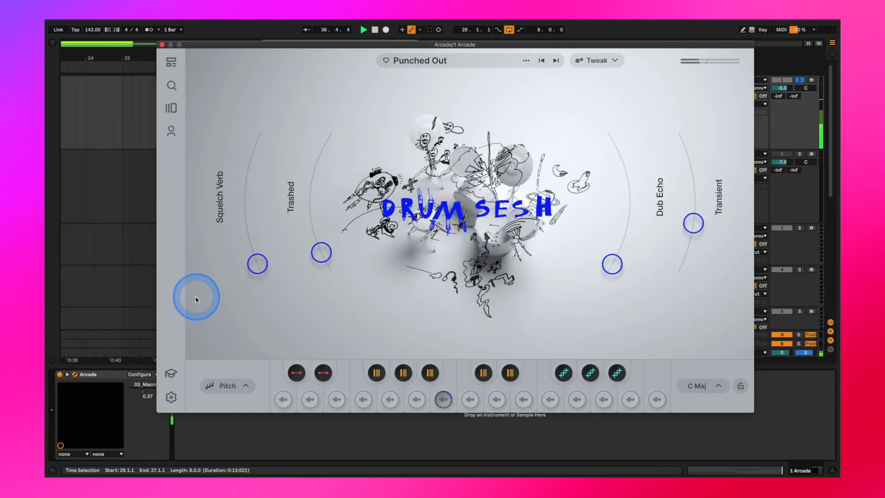
Raise Squelch Verb slightly, lower Trashed and Dub Echo to their minimum, and close the Arcade window.
left_click_drag(198, 296, 243, 221)
left_click_drag(321, 253, 295, 346)
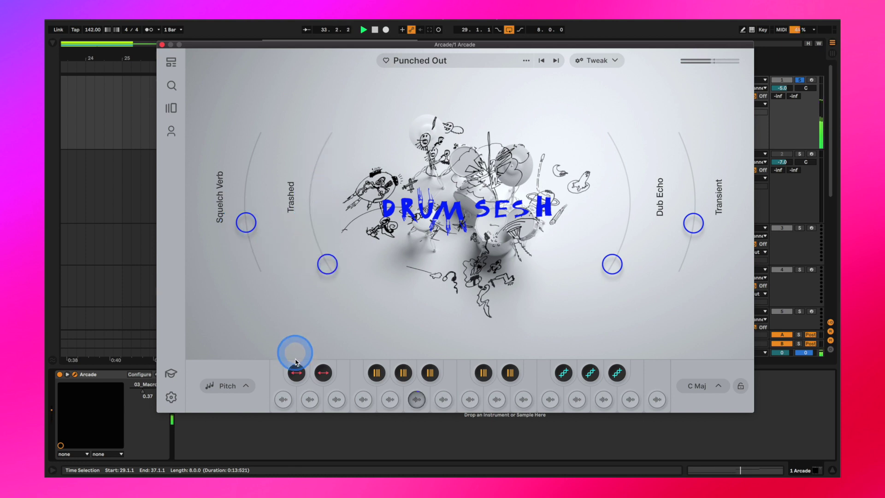
left_click_drag(245, 222, 252, 251)
left_click_drag(630, 249, 581, 322)
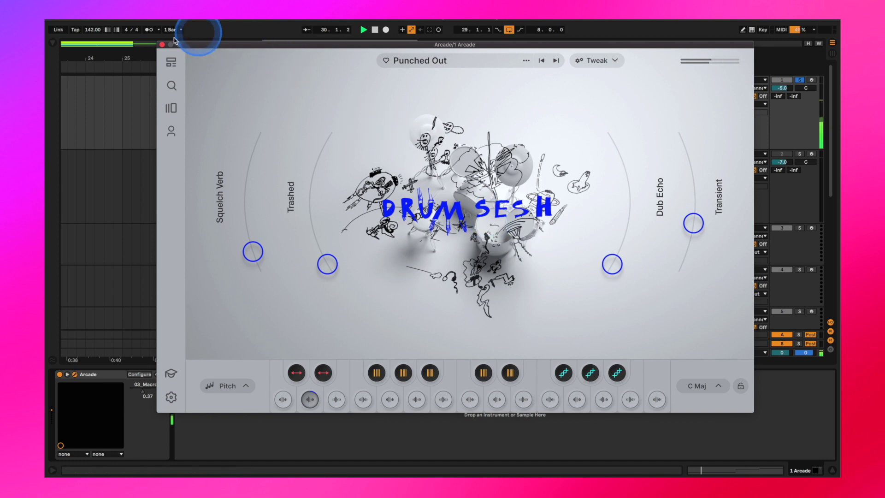
left_click(162, 44)
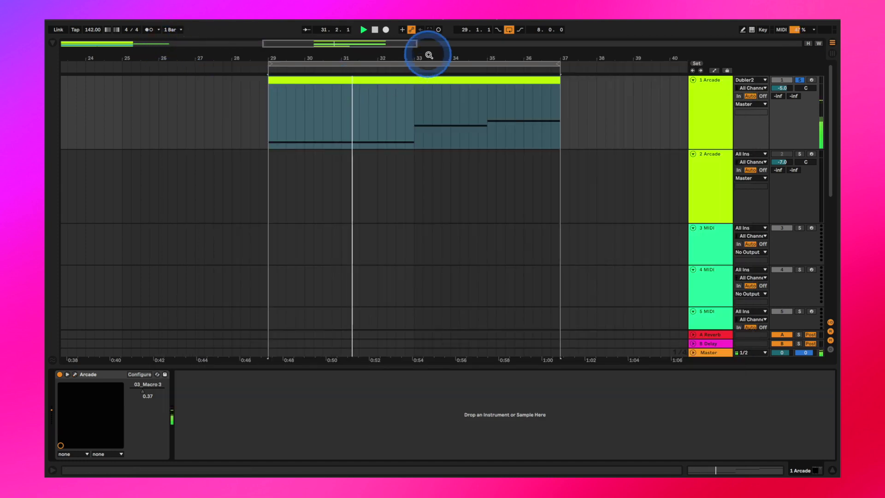
Insert an audio track below the 2 Arcade track and remove its EQ Eight, Compressor and Limiter.
left_click_drag(428, 53, 429, 54)
left_click(415, 140)
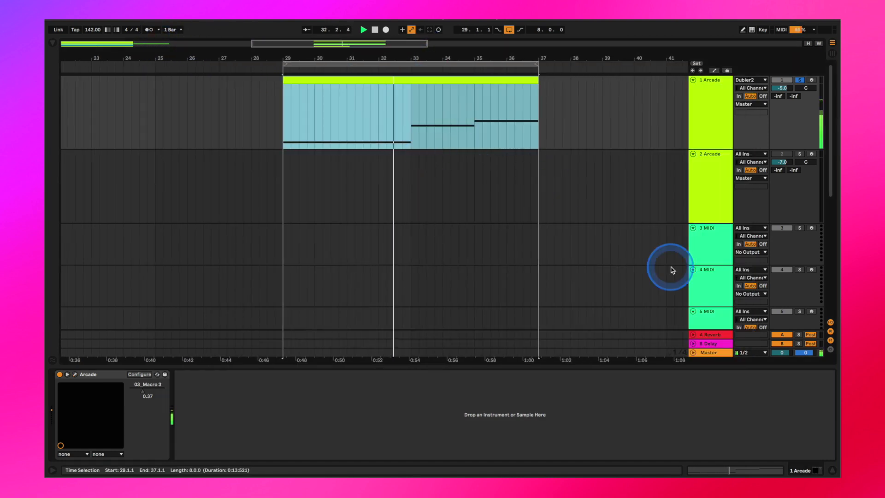
left_click(707, 187)
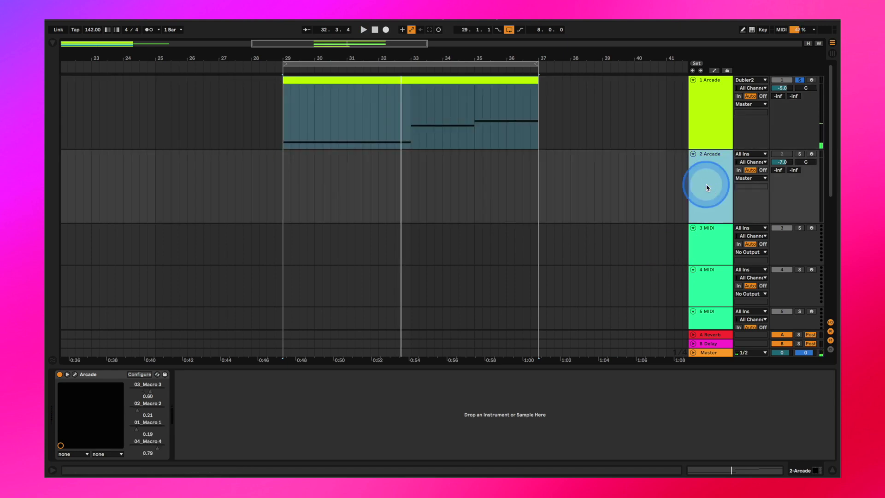
key("ctrl+t")
left_click(428, 374)
left_click(256, 374, "shift")
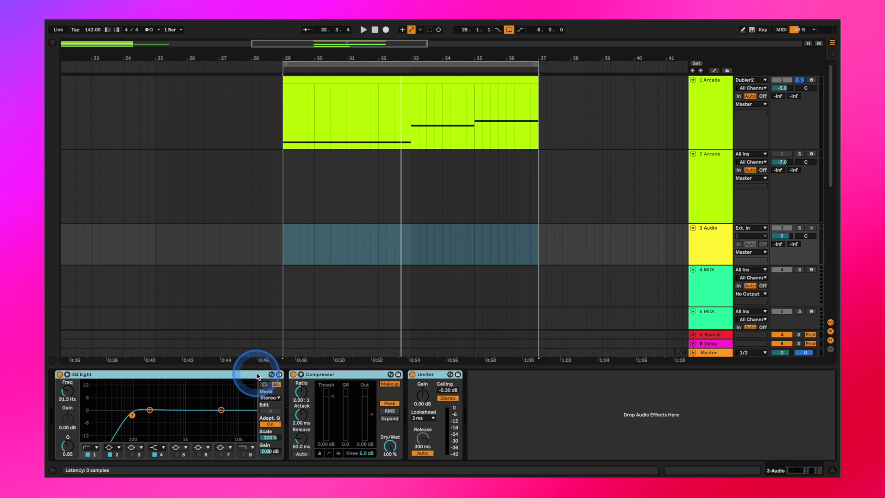
key("Delete")
Duplicate the empty audio track.
right_click(720, 252)
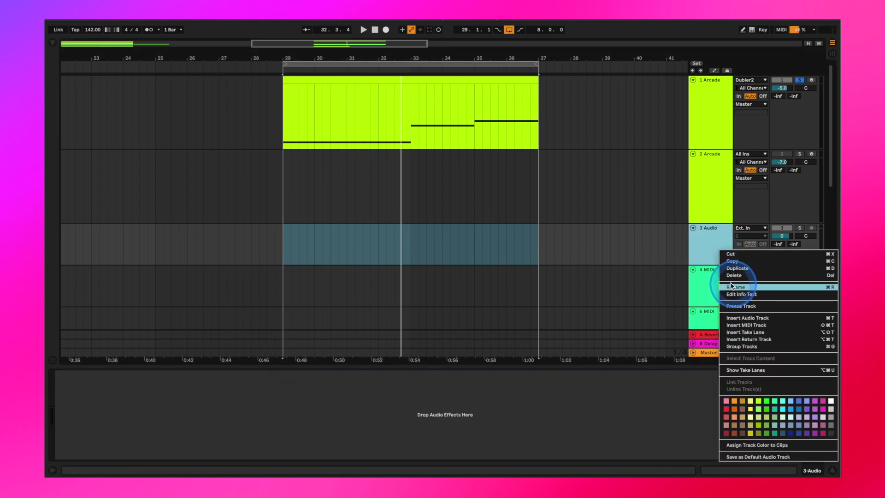
left_click(712, 251)
key("super+d")
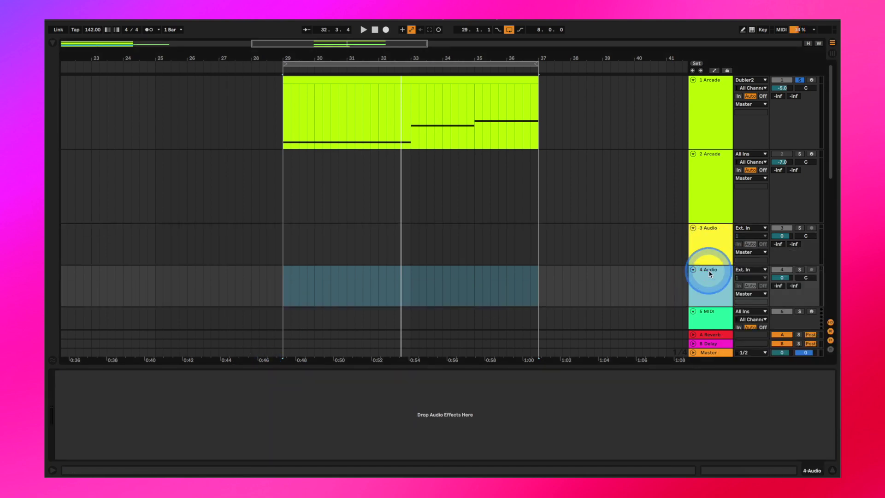
Rename the two audio tracks as SAMPLER 1 and SAMPLER 2.
left_click(709, 257)
left_click(740, 229)
left_click(712, 234)
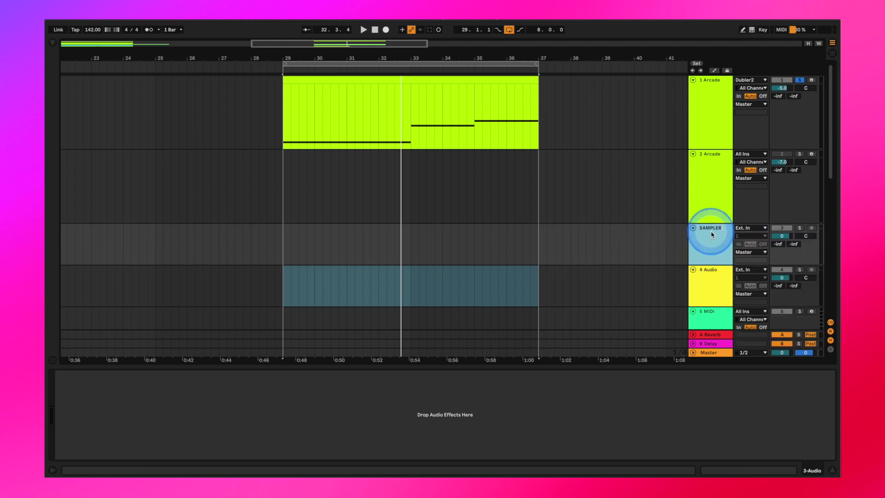
left_click(716, 270)
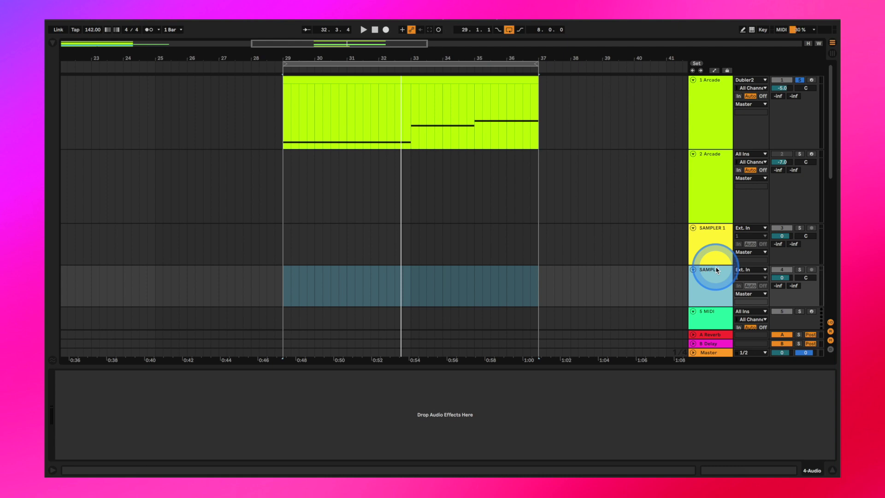
left_click(716, 270)
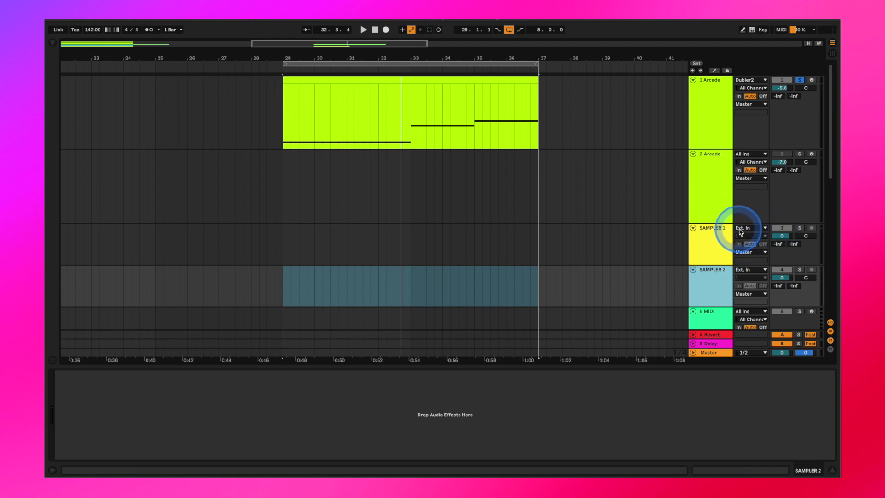
Set the audio input of SAMPLER 1 to 1 Arcade and of SAMPLER 2 to 2-Arcade, and arm SAMPLER 1 for recording.
left_click(740, 231)
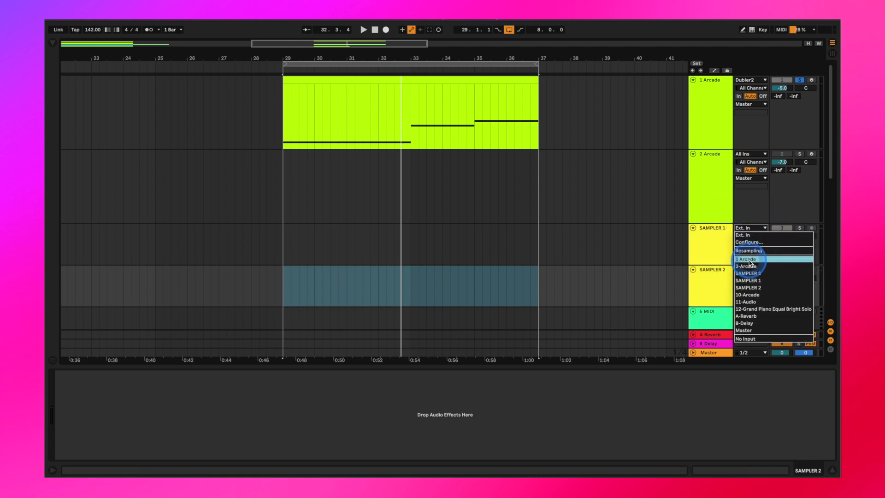
left_click(749, 260)
left_click(748, 271)
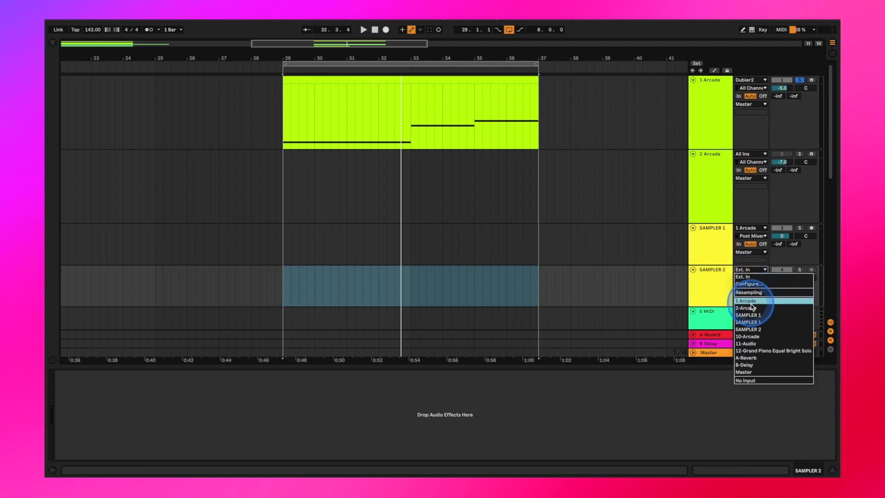
left_click(753, 308)
left_click(813, 229)
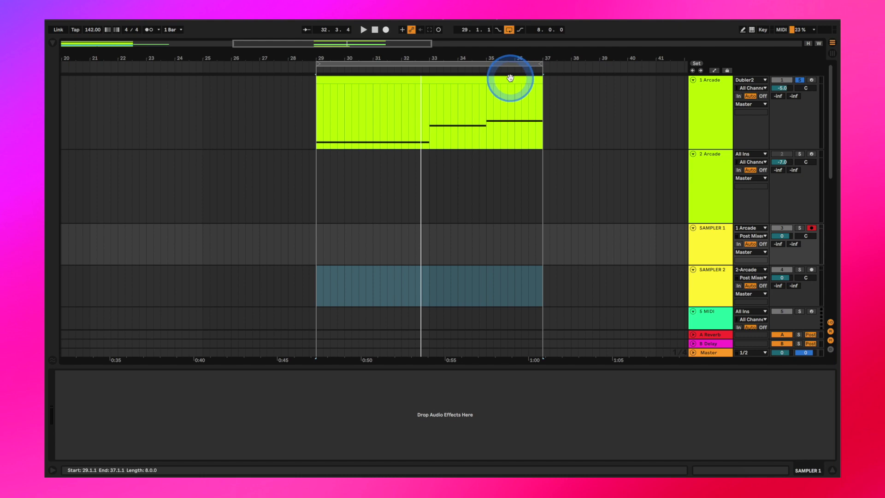
Duplicate the MIDI clip on the 1 Arcade track and extend the arrangement loop to 16 bars from bar 29.
left_click(510, 78)
key("ctrl+d")
left_click(339, 69)
left_click_drag(333, 61, 560, 56)
left_click(102, 200)
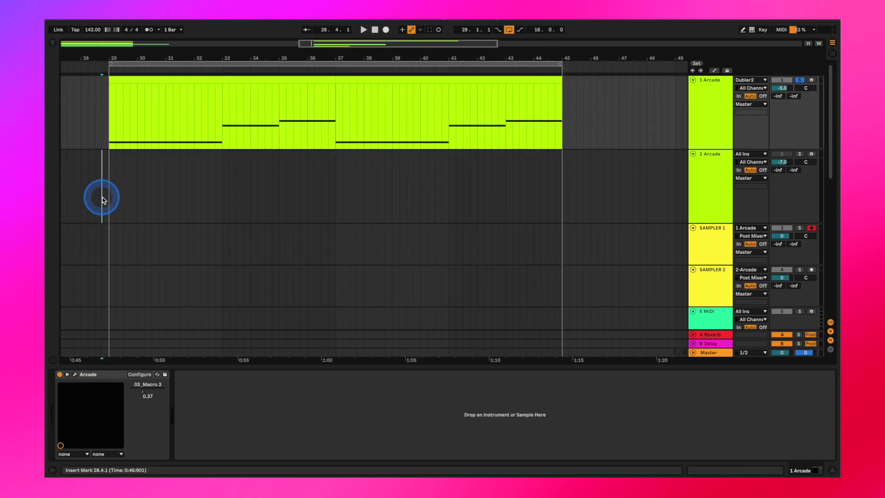
left_click(109, 196)
Add a third copy of the MIDI clip on the 1 Arcade track and lengthen the arrangement loop to 24 bars.
mouse_move(473, 64)
left_mouse_down()
mouse_move(470, 53)
mouse_move(470, 70)
left_mouse_up()
left_click(471, 78)
key("ctrl+d")
left_click_drag(402, 63, 560, 62)
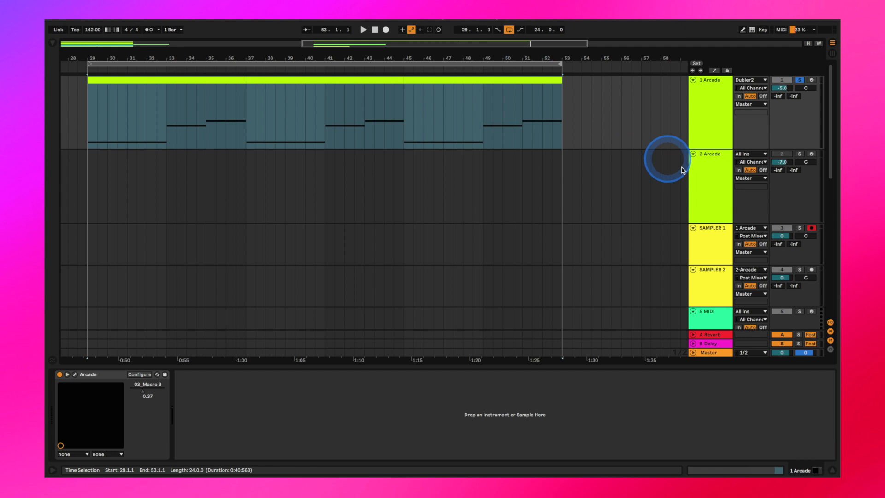
Start recording on SAMPLER 1 from 29.1.1 and reopen the Arcade window of the 1 Arcade track.
left_click(87, 237)
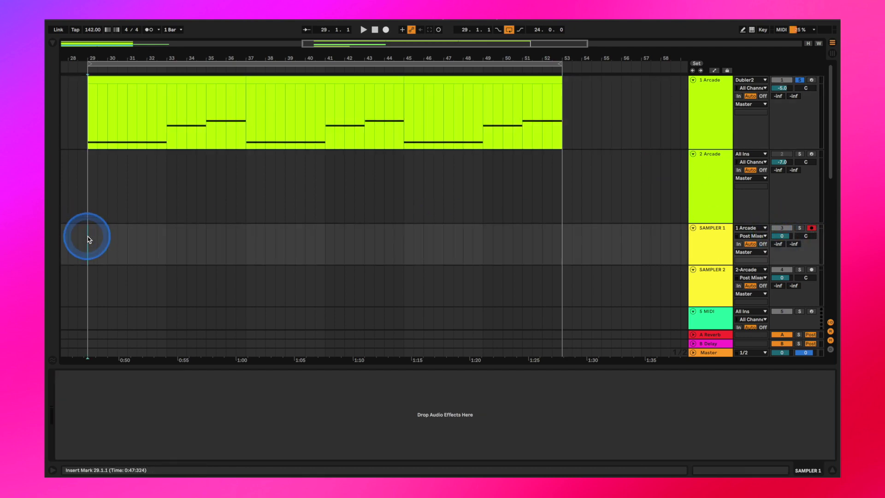
left_click(385, 29)
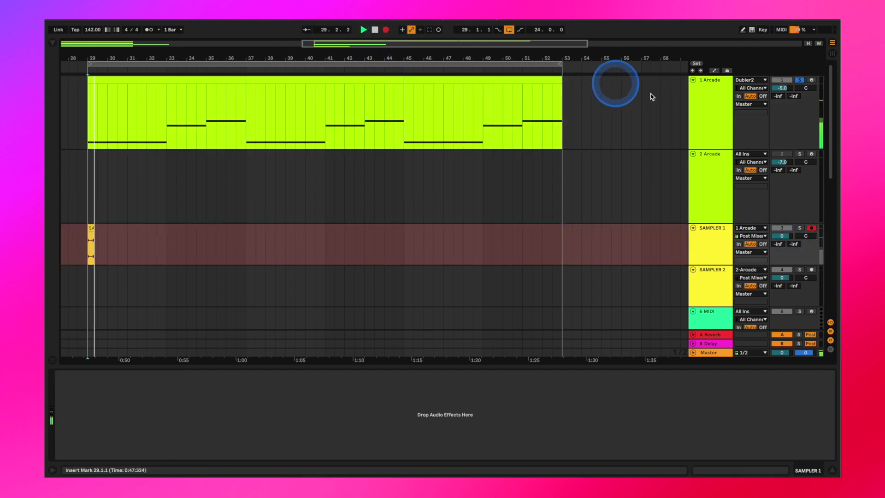
left_click(698, 109)
left_click(74, 374)
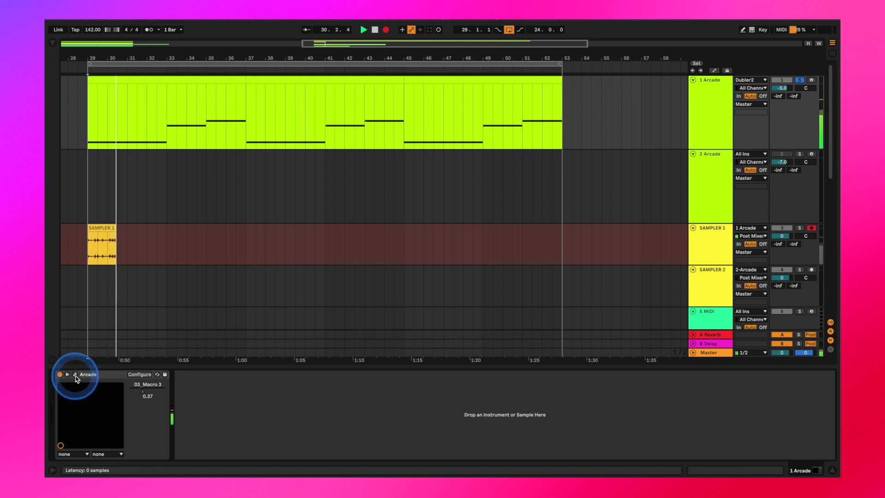
left_click(314, 227)
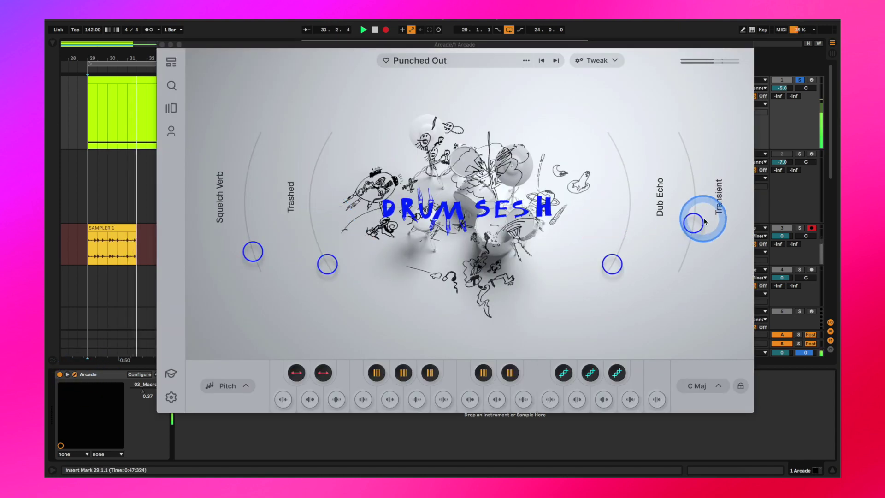
Sweep the Dub Echo macro of the Drum Sesh kit up and back to minimum twice while SAMPLER 1 records, and stop the recording.
mouse_move(614, 261)
left_mouse_down()
mouse_move(621, 237)
mouse_move(612, 270)
left_mouse_up()
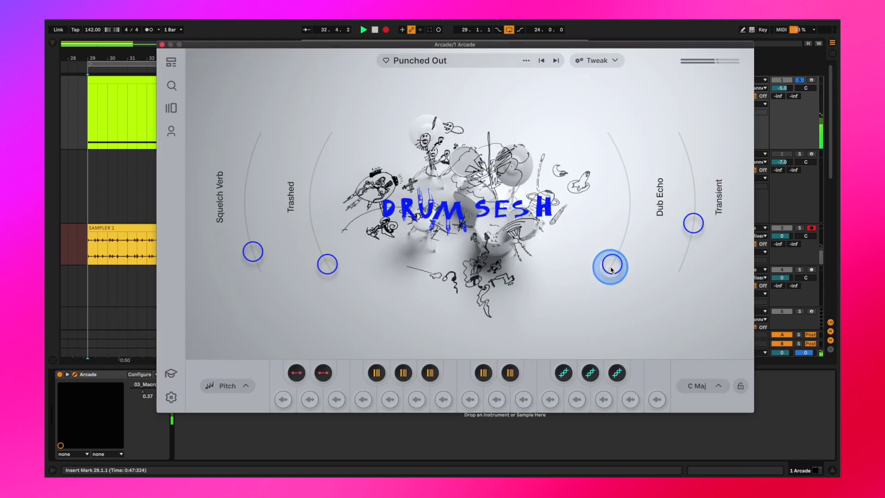
left_click_drag(612, 46, 651, 77)
left_click_drag(653, 282, 658, 257)
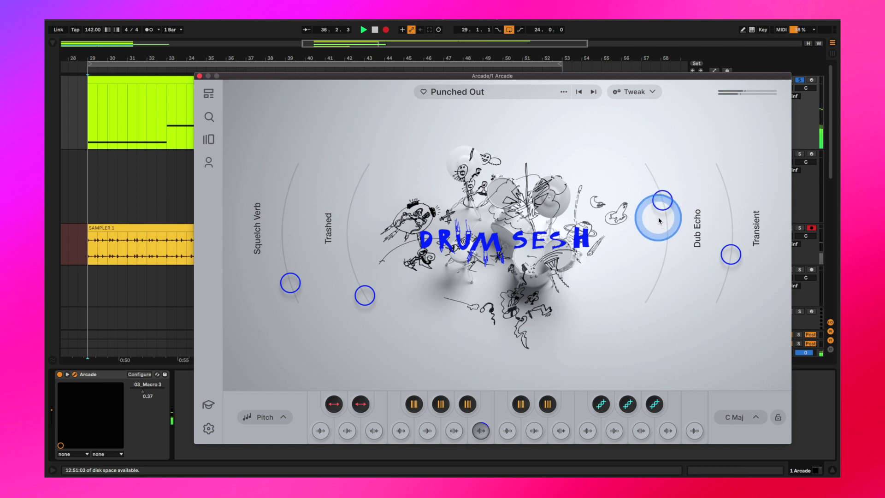
left_click_drag(632, 75, 642, 91)
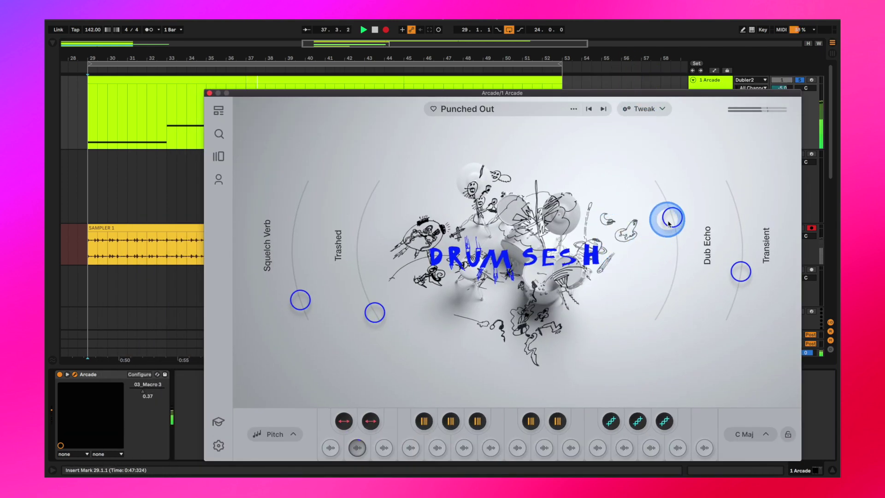
left_click_drag(669, 224, 652, 355)
left_click_drag(602, 92, 585, 77)
left_click(639, 298)
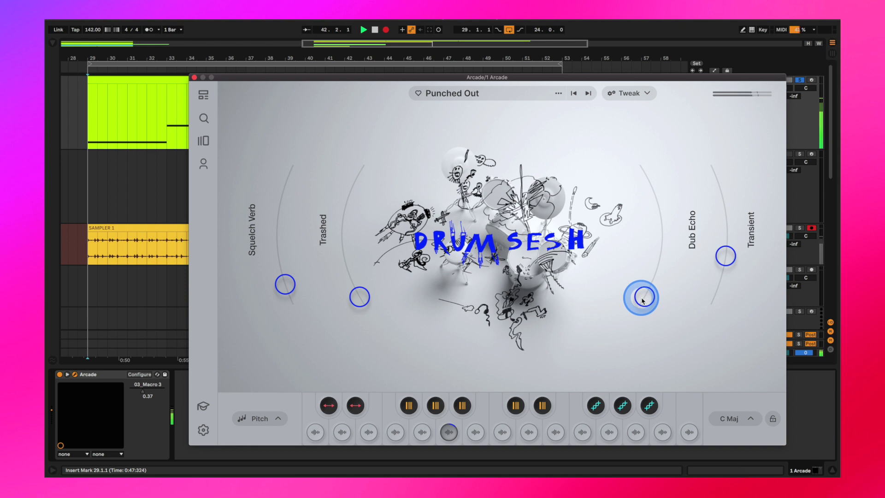
left_click_drag(647, 290, 653, 269)
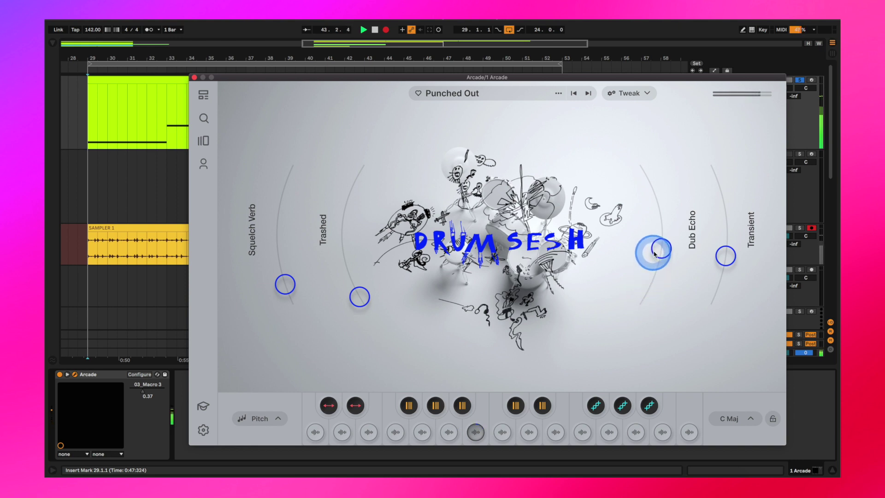
left_click_drag(656, 199, 644, 300)
key("space")
Load the Soda Sub note kit from the Brain Waves line in Arcade.
left_click(194, 76)
left_click(410, 233)
left_click(339, 106)
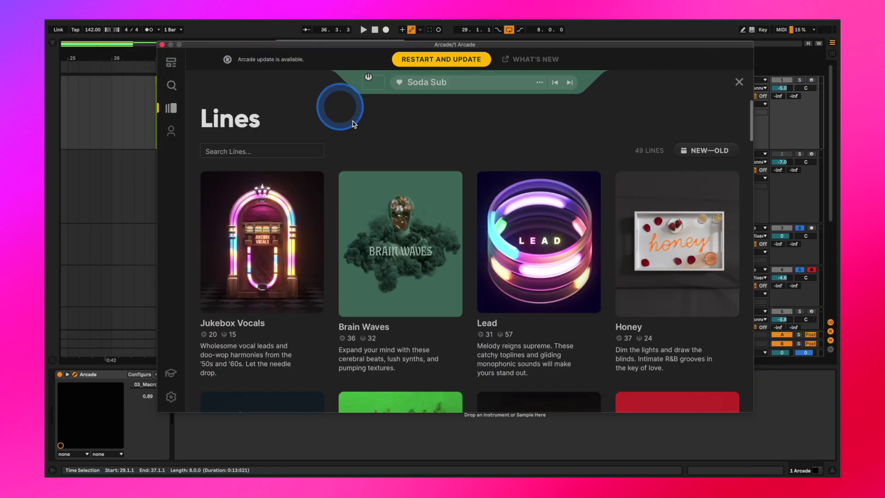
left_click(444, 233)
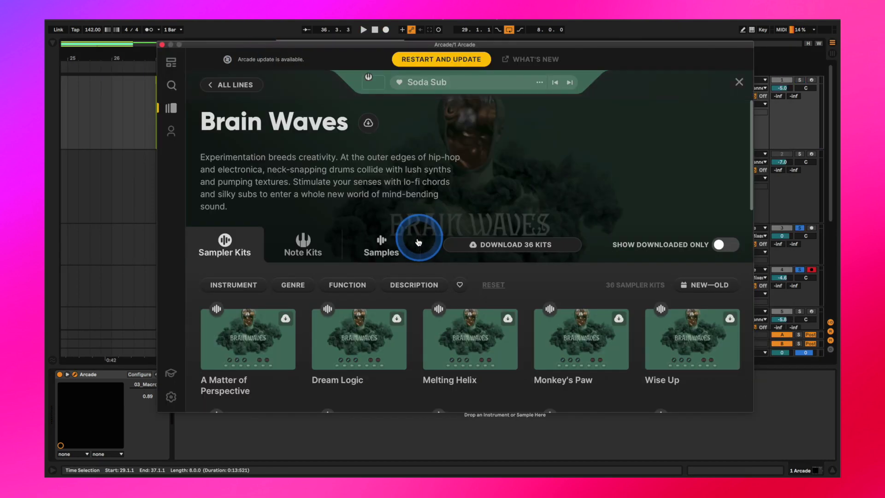
left_click(313, 256)
scroll(352, 279, "down", 3)
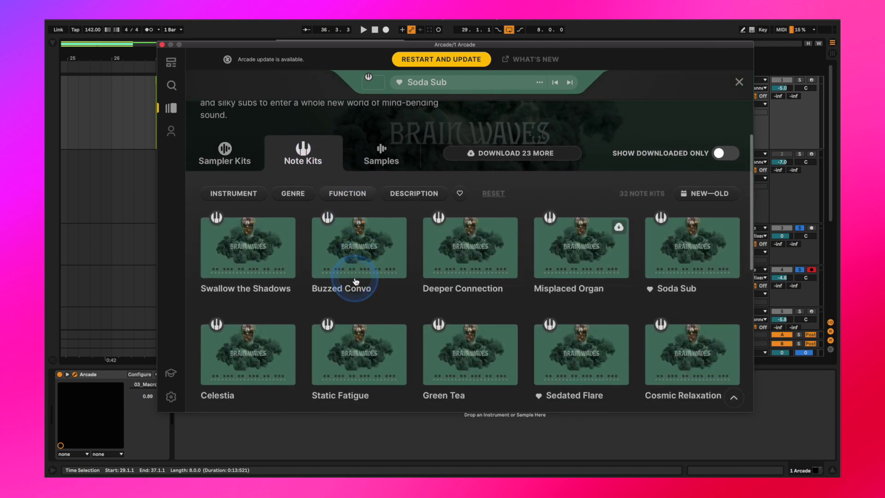
left_click(691, 239)
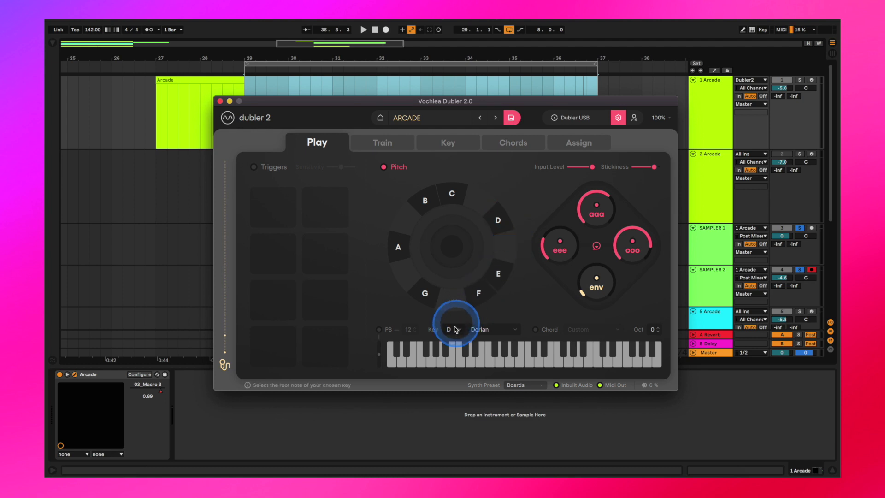
Set the root note of the key in Dubler 2 to D for the Dorian scale.
left_click(449, 330)
left_click(450, 207)
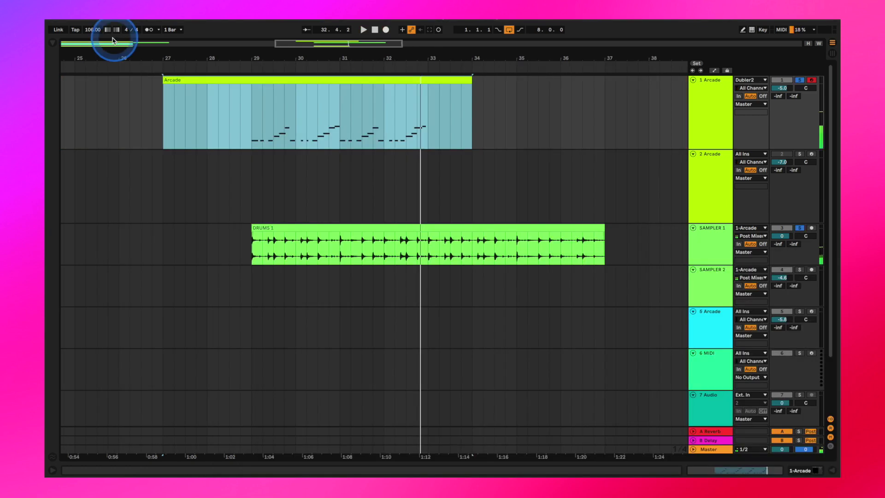
Set the tempo to 142 BPM and duplicate the recorded 1 Arcade section from 29.1.1 to 33.1.1.
left_click(93, 29)
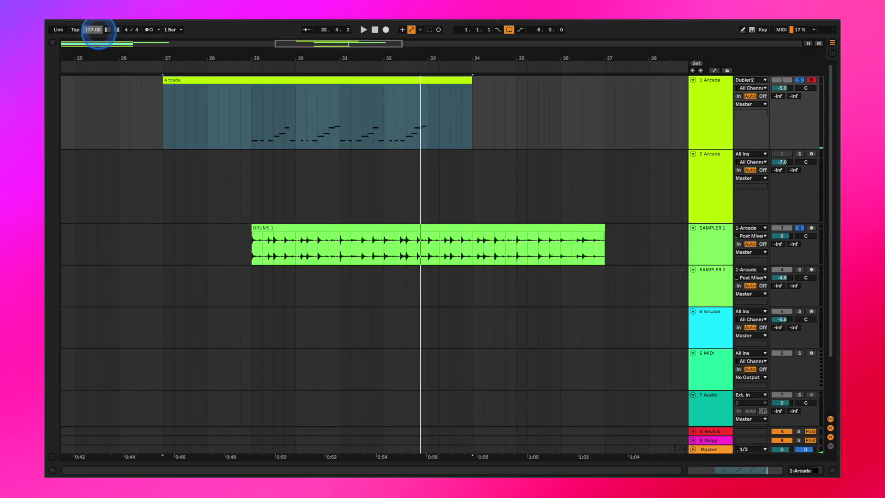
left_click(249, 142)
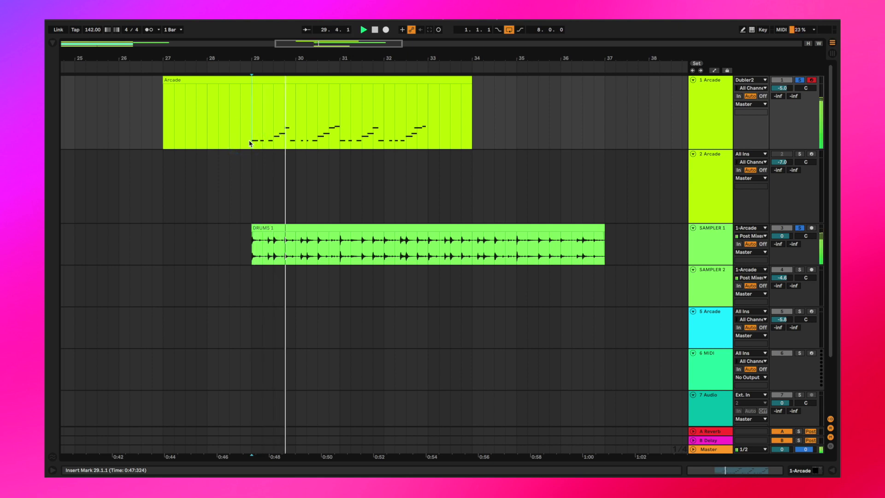
left_click_drag(249, 143, 394, 95)
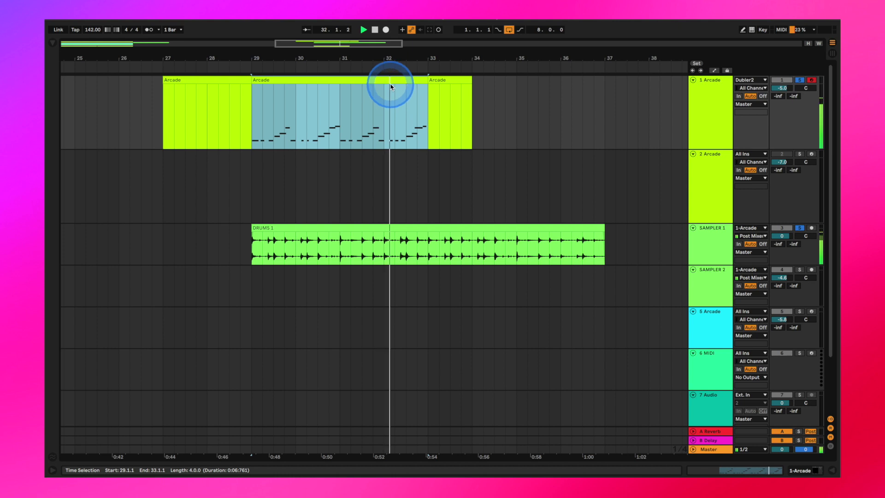
key("ctrl+d")
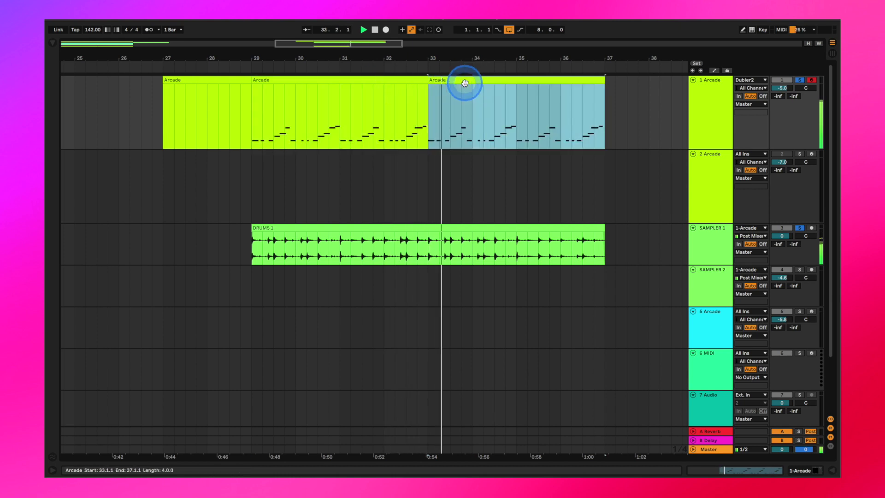
Open the duplicated Arcade clip at bar 33 and transpose its notes from 3.1.1 through the first note of bar 5 up two semitones.
double_click(468, 83)
left_click_drag(270, 328, 552, 177)
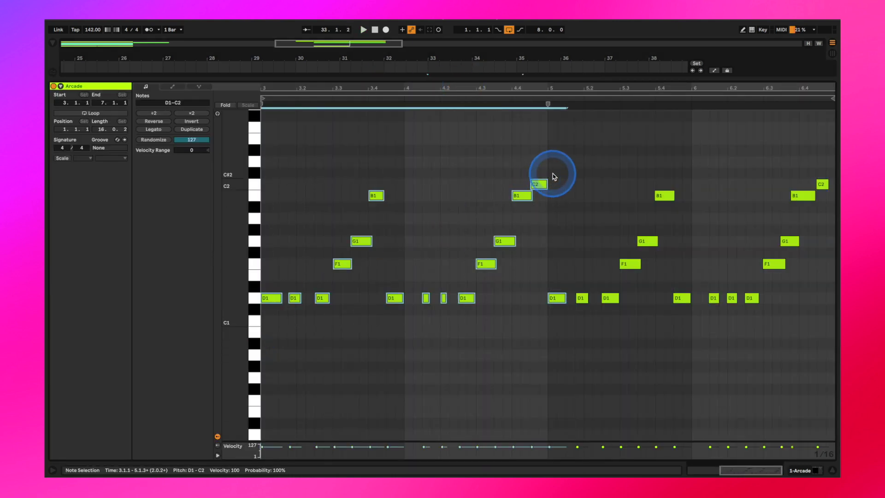
key("Up")
key("Up")
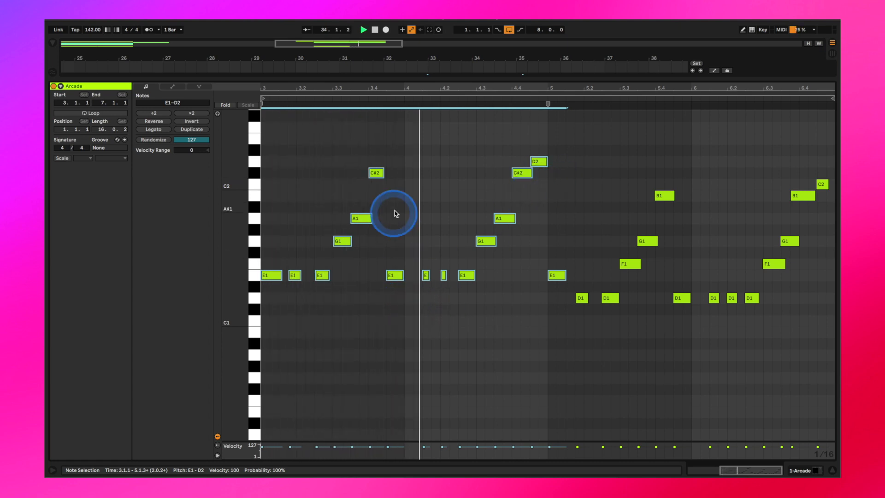
Move the C#2 note in clip bar 3 up to D2 and the C#2 note in bar 4 down to C2.
key("space")
left_click(388, 178)
left_click_drag(380, 178, 379, 170)
key("space")
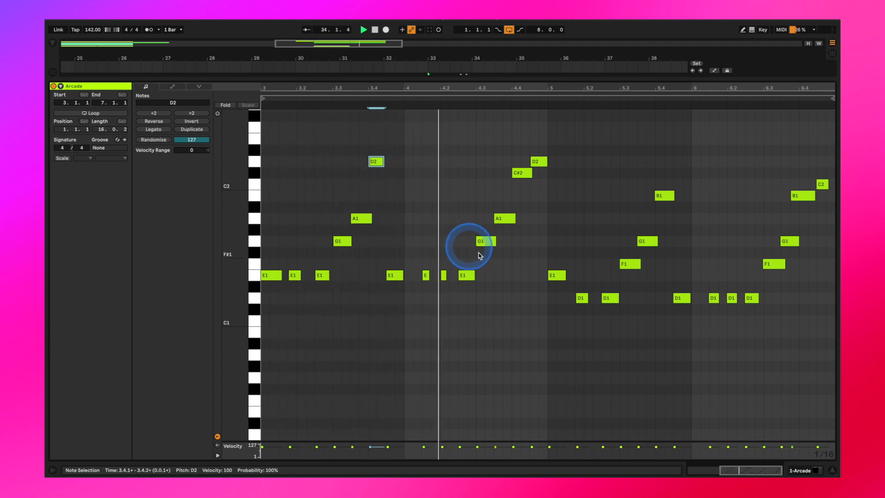
left_click_drag(520, 179, 520, 185)
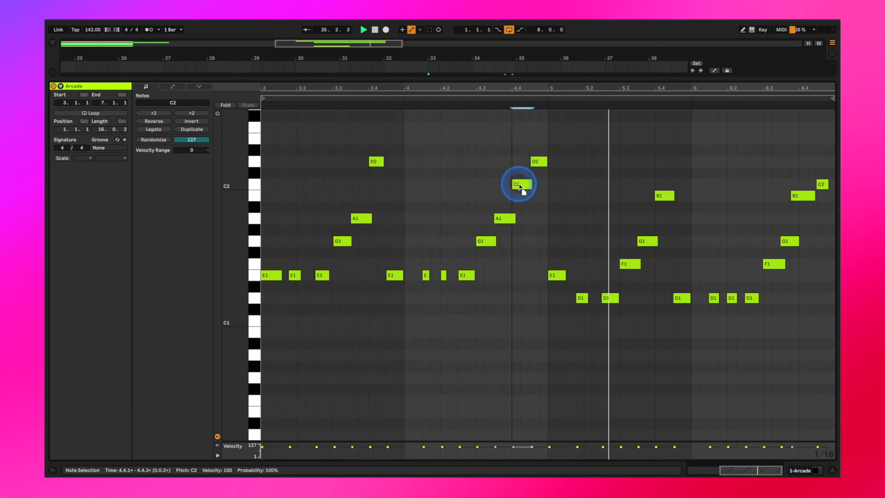
Transpose the remaining notes of clip bar 5 up two semitones and raise the bar's last E1 note to G1.
left_click_drag(583, 308, 685, 186)
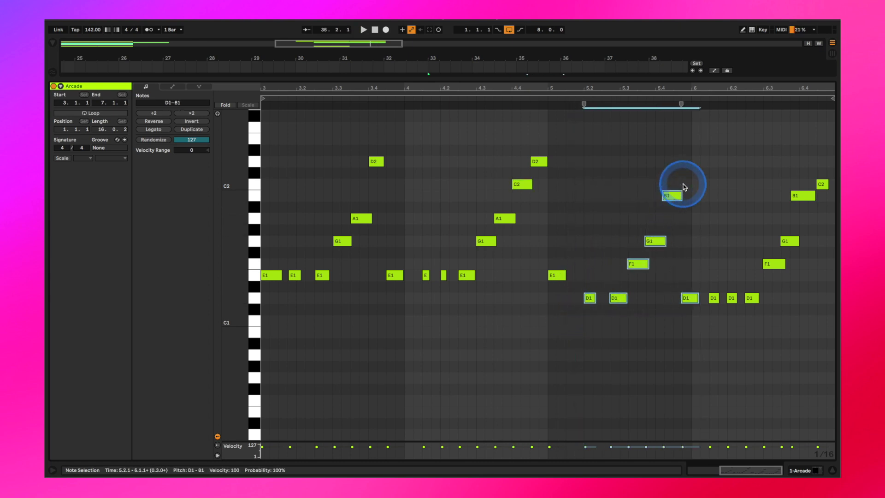
key("Up")
key("Up")
left_click(672, 188)
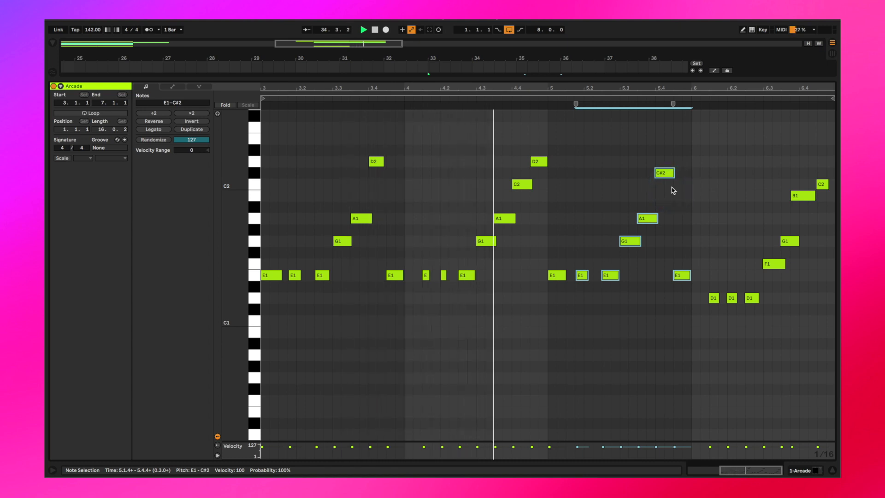
left_click(723, 309)
left_click(699, 320)
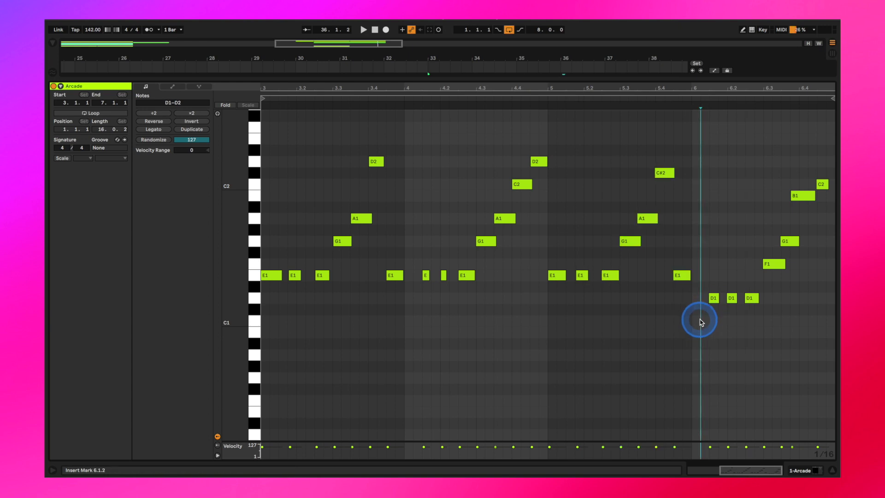
left_click_drag(685, 275, 680, 256)
key("space")
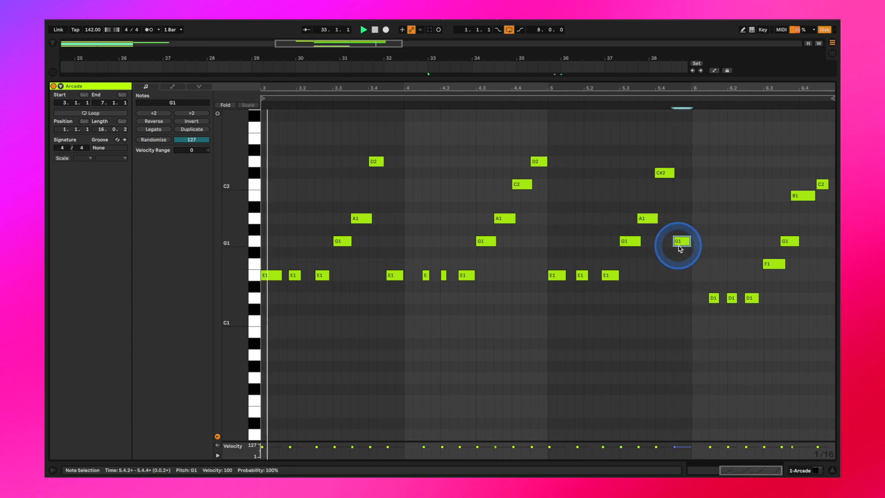
Transpose all notes in clip bar 6 up five semitones so they start on G1.
left_click(708, 322)
left_click_drag(709, 322, 820, 149)
key("Up")
key("Up")
key("Up")
key("Up")
key("Up")
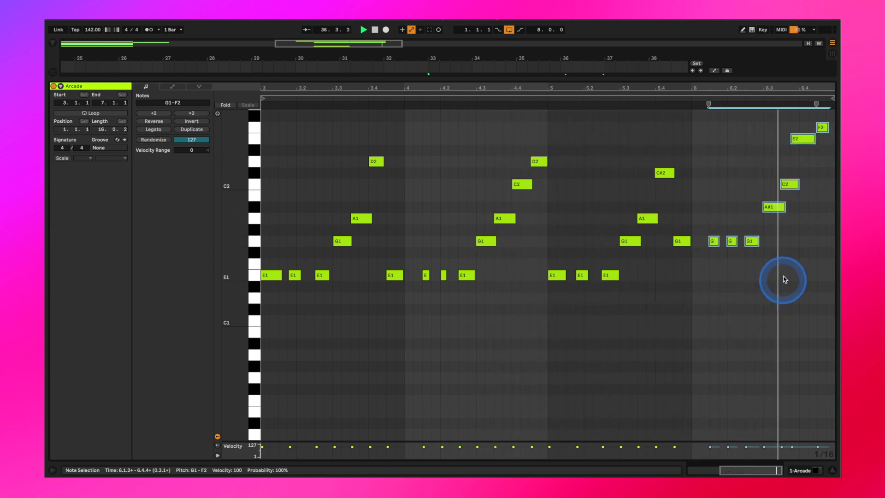
Consolidate the two Arcade clips from 29.1.1 to 37.1.1 into one clip and loop those 8 bars for playback.
key("ctrl+alt+l")
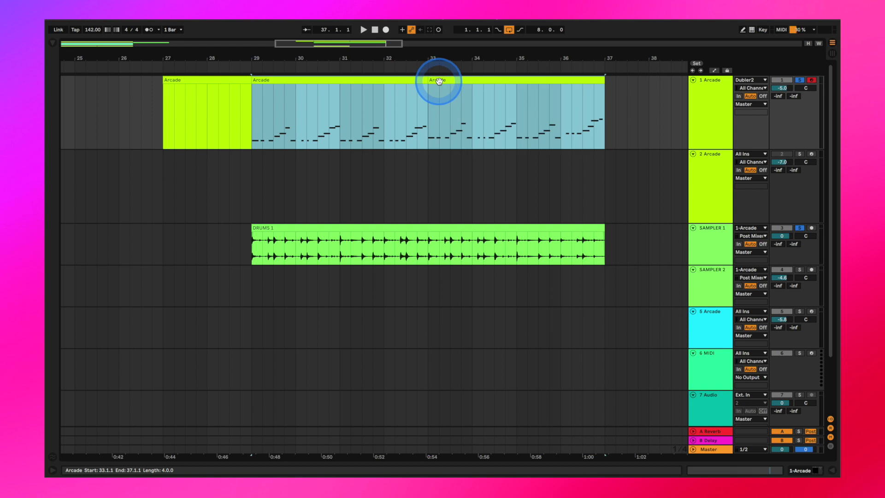
key("ctrl+l")
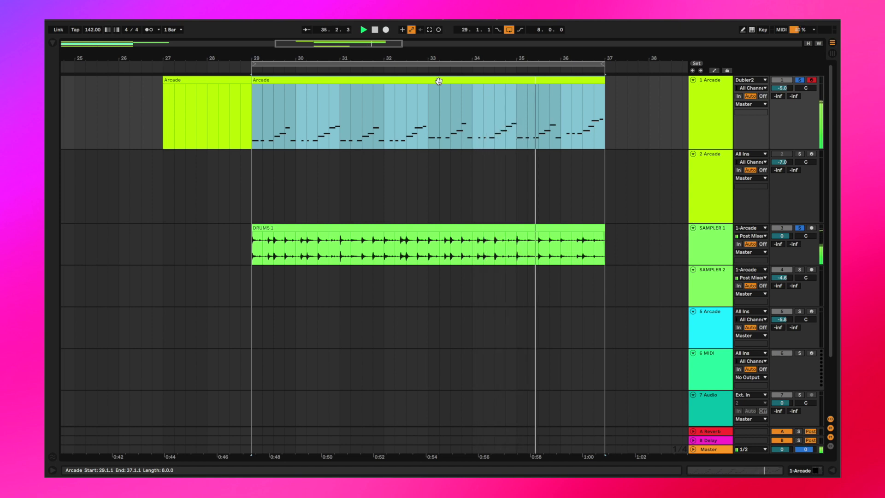
left_click(469, 113)
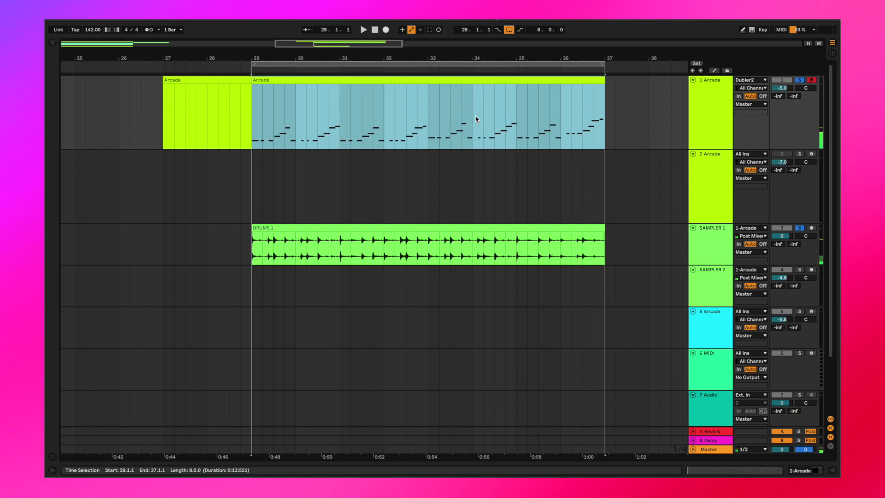
left_click(198, 146)
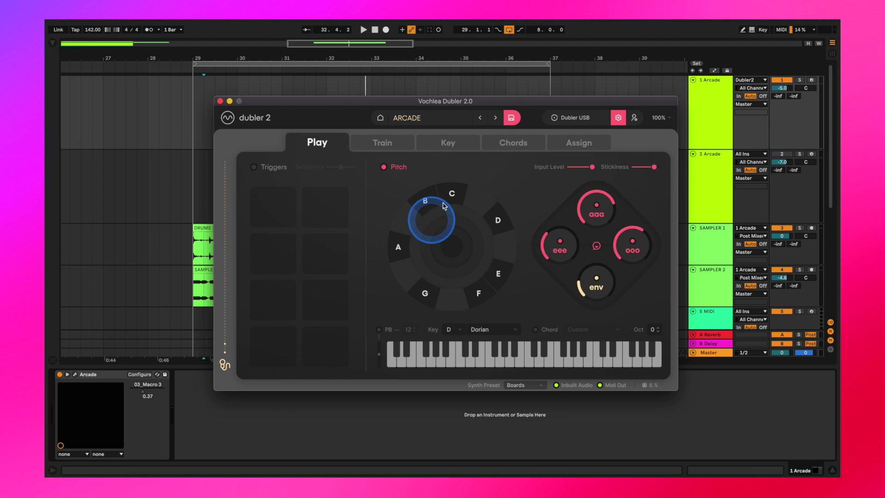
Enable chords with the Custom preset in Dubler 2 and return to the pitch wheel.
left_click(512, 143)
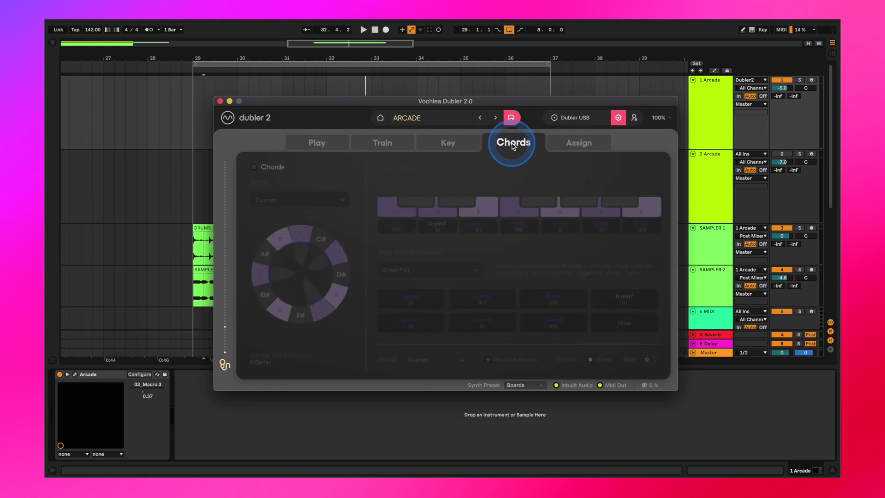
left_click(263, 166)
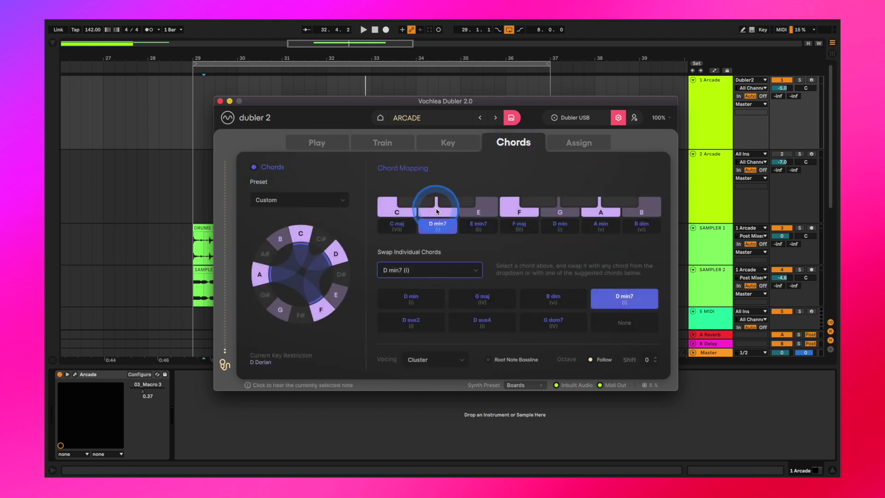
left_click(318, 144)
left_click(383, 166)
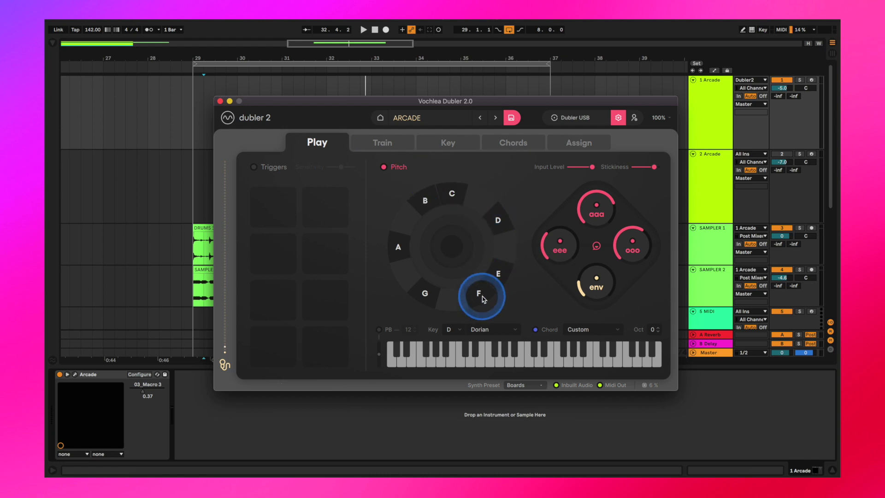
Remove F, A, B and C from the pitch wheel so only D, E and G can be triggered.
left_click(483, 298)
left_click(399, 248)
left_click(422, 199)
left_click(444, 202)
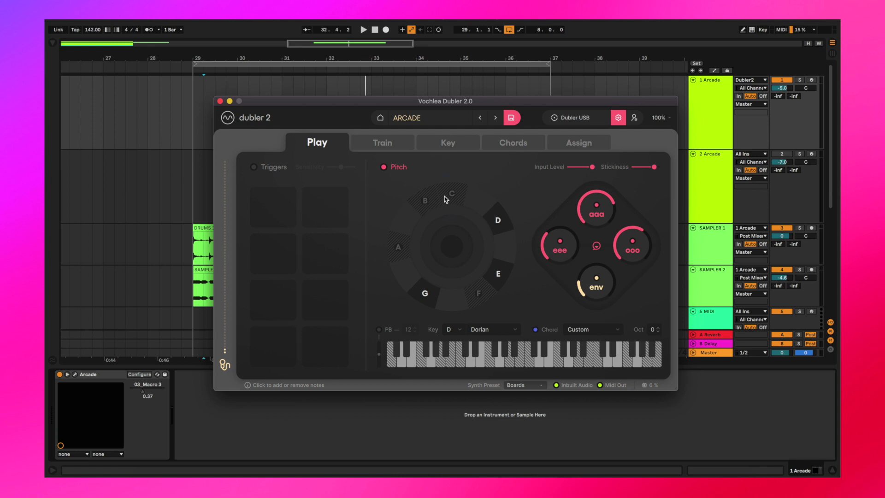
Audition the chords mapped to the notes D, E and G in the chord mapping.
left_click(513, 142)
left_click(437, 226)
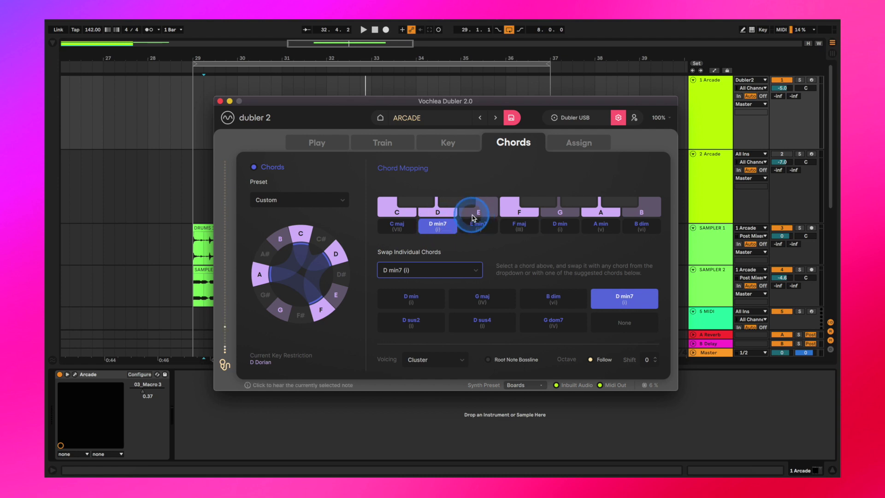
left_click(479, 226)
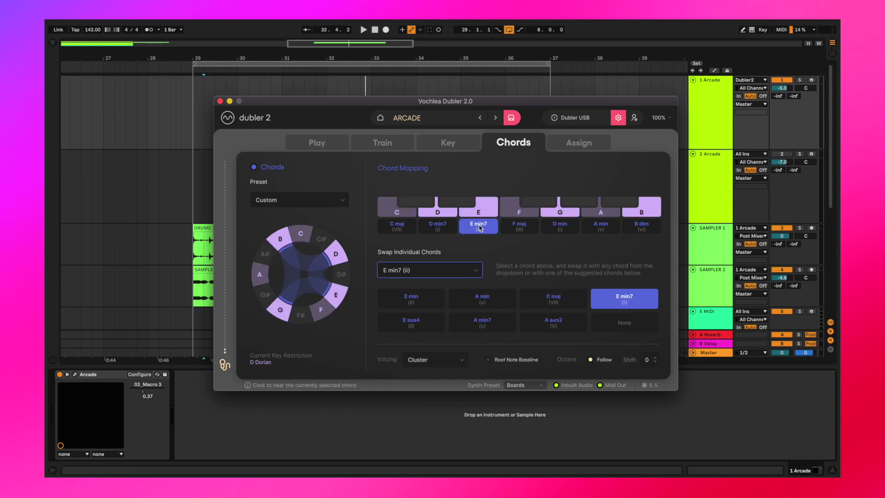
left_click(559, 225)
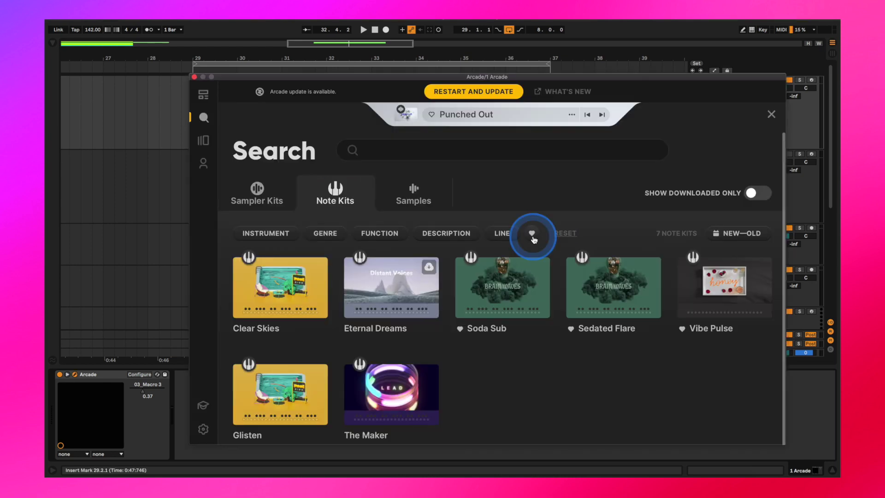
Load the Vibe Pulse note kit on the armed 1 Arcade track and audition Dubler's mapped chords with it.
mouse_move(689, 275)
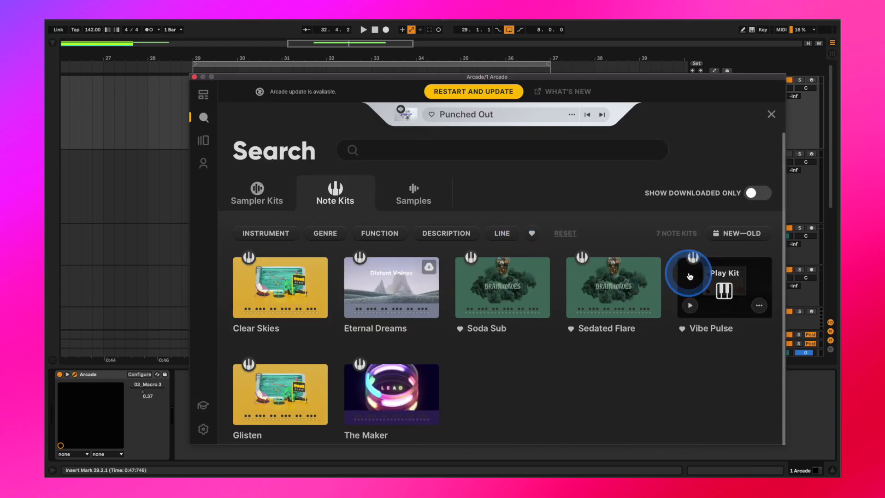
left_click(717, 283)
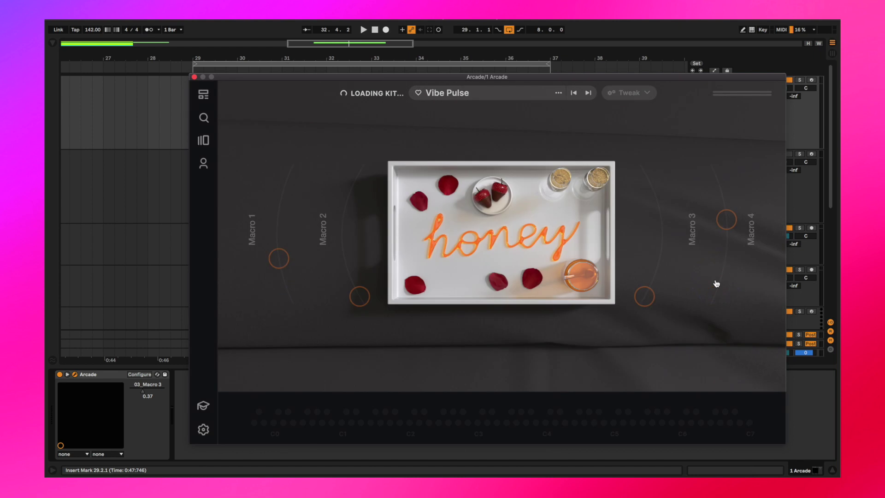
left_click(800, 76)
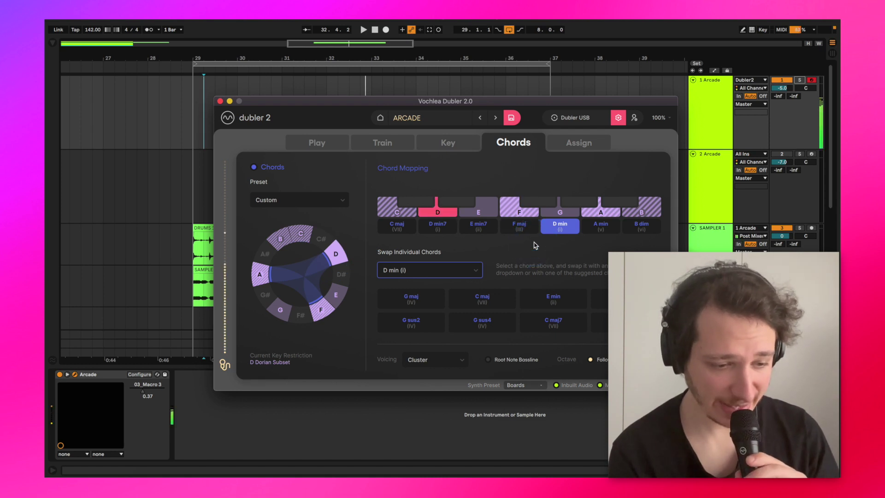
left_click(486, 230)
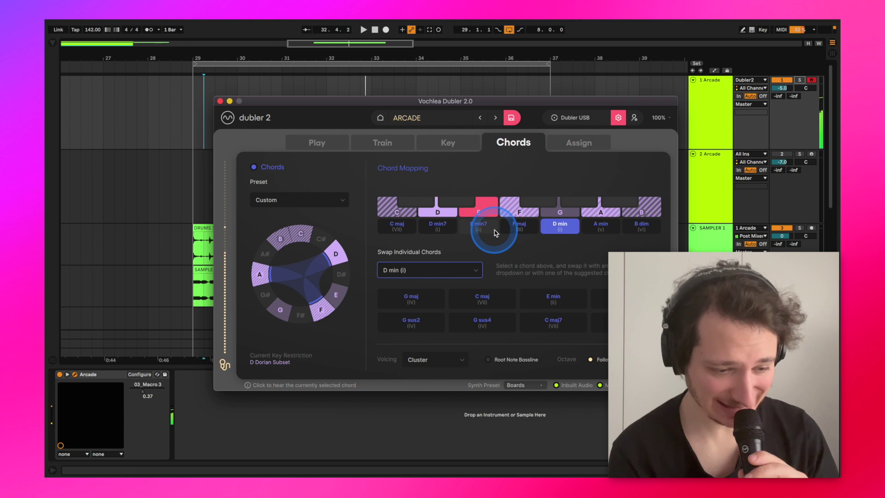
left_click(335, 148)
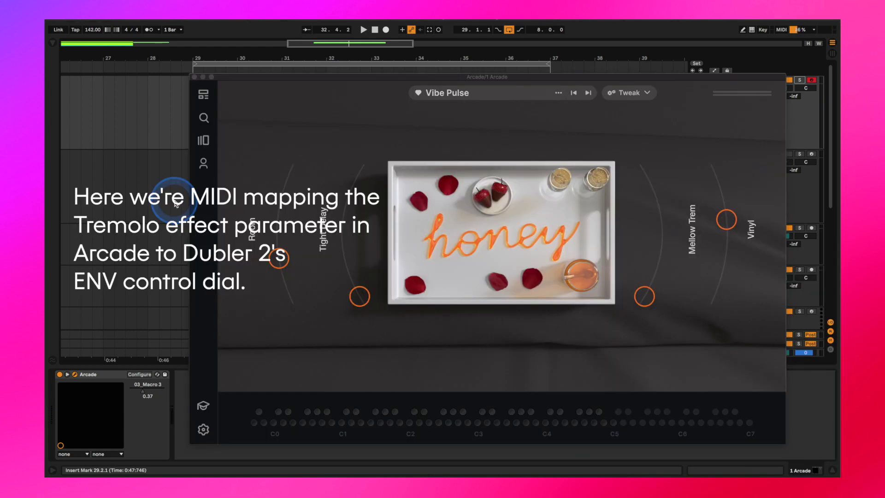
MIDI map Arcade's Mellow Trem control (Macro 3) to Dubler 2's env dial on CC 11.
left_click(677, 219)
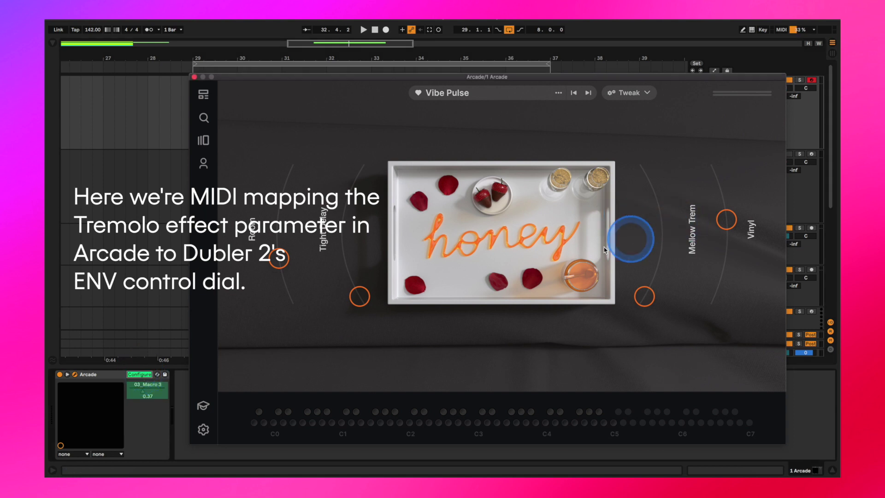
left_click(148, 369)
key("super+m")
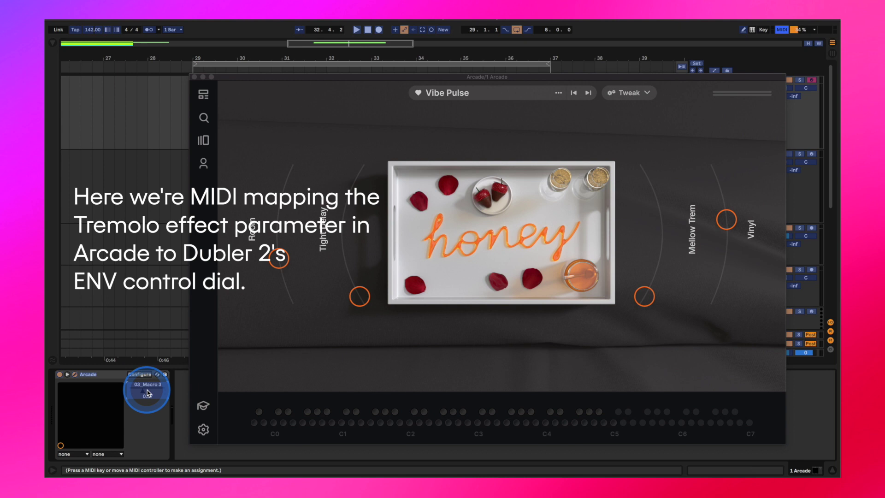
left_click(440, 472)
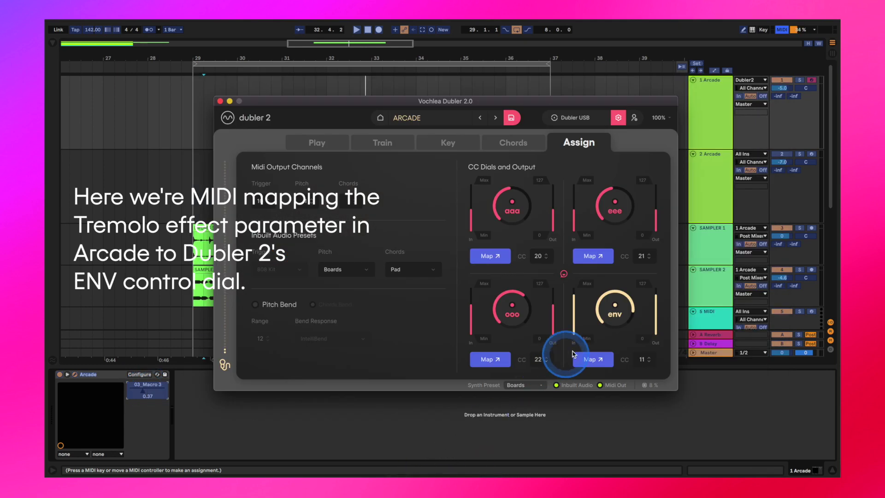
left_click(595, 359)
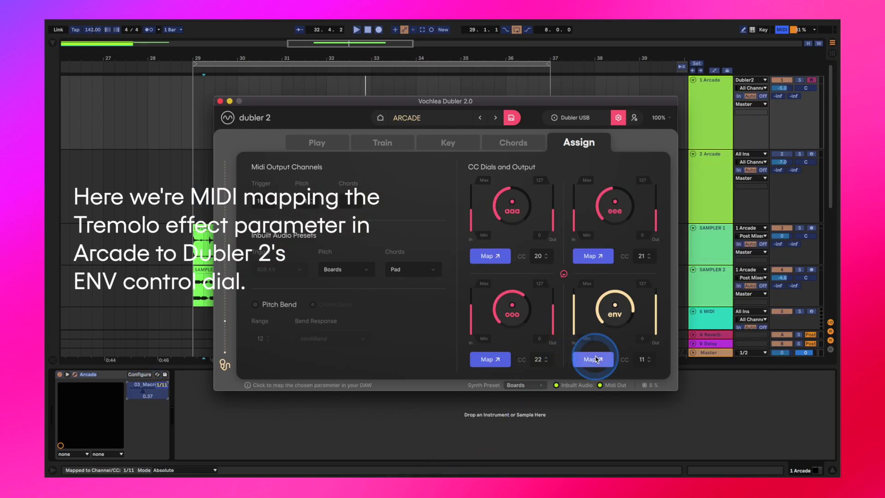
left_click(302, 147)
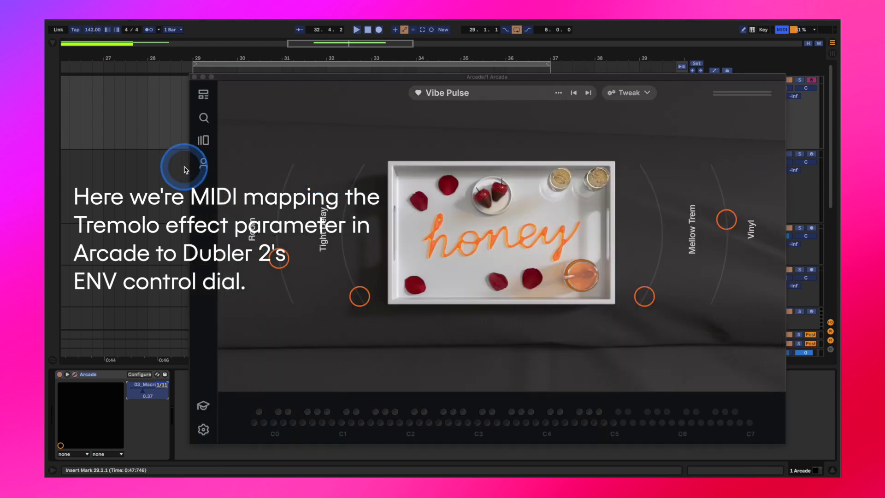
key("super+m")
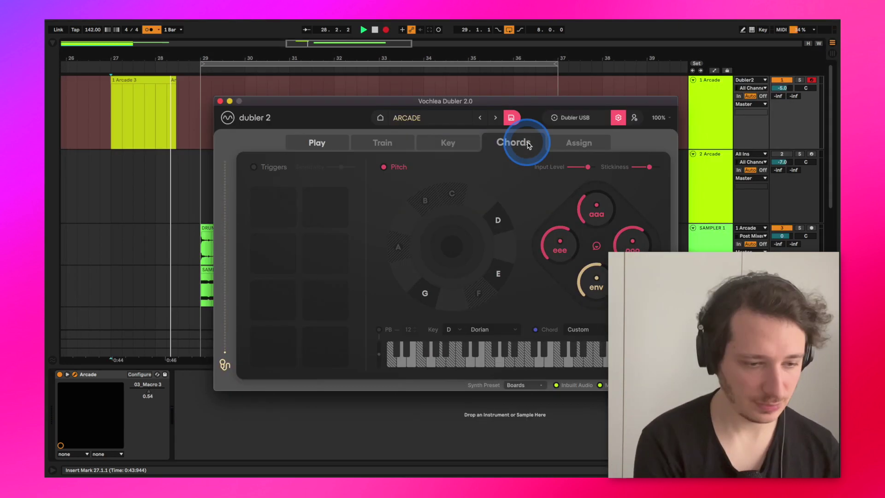
Record the Dubler chord performance on 1 Arcade through bar 37 with the chord mapping in view.
left_click(516, 142)
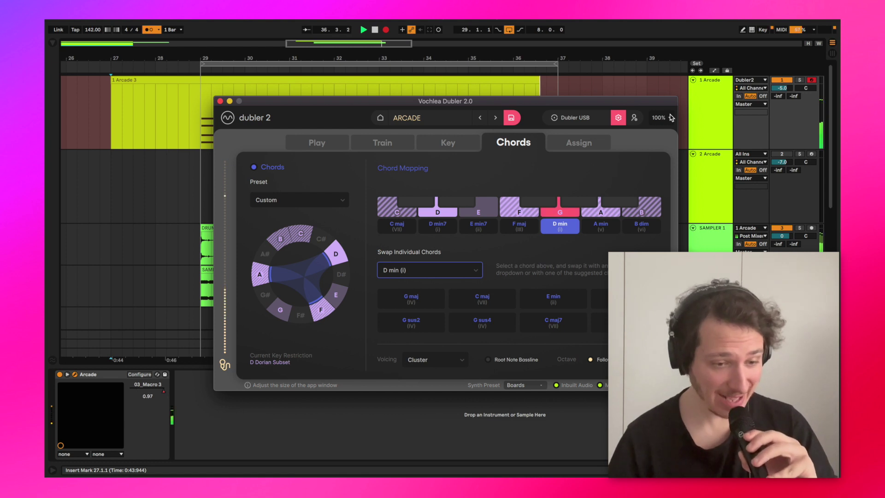
left_click_drag(631, 86, 596, 83)
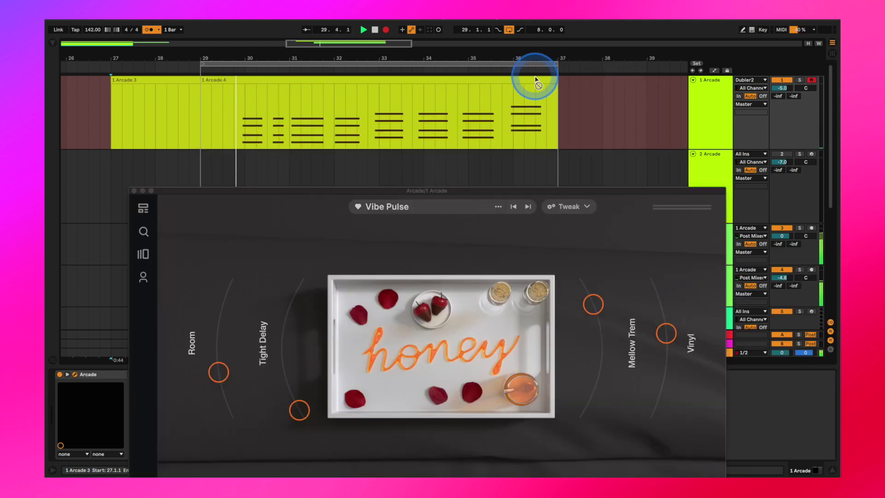
left_click(355, 122)
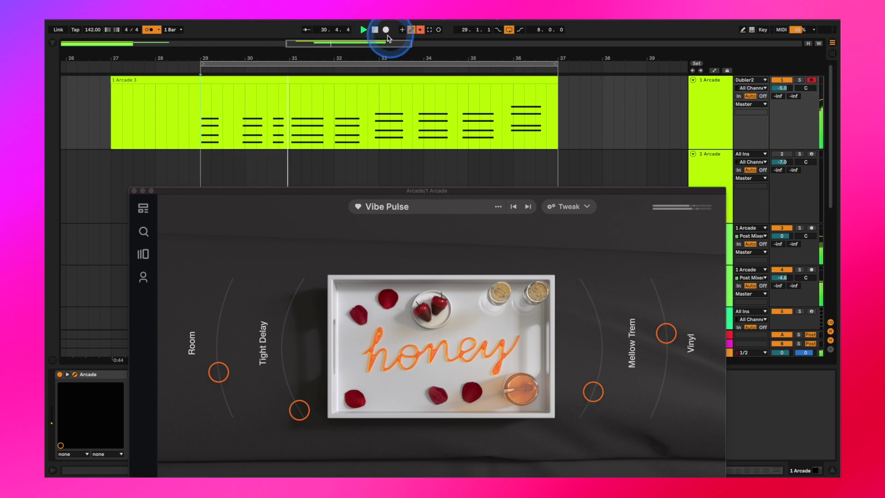
Turn off automation arming and open the recorded chord clip in the piano roll without the Arcade window.
left_click(419, 30)
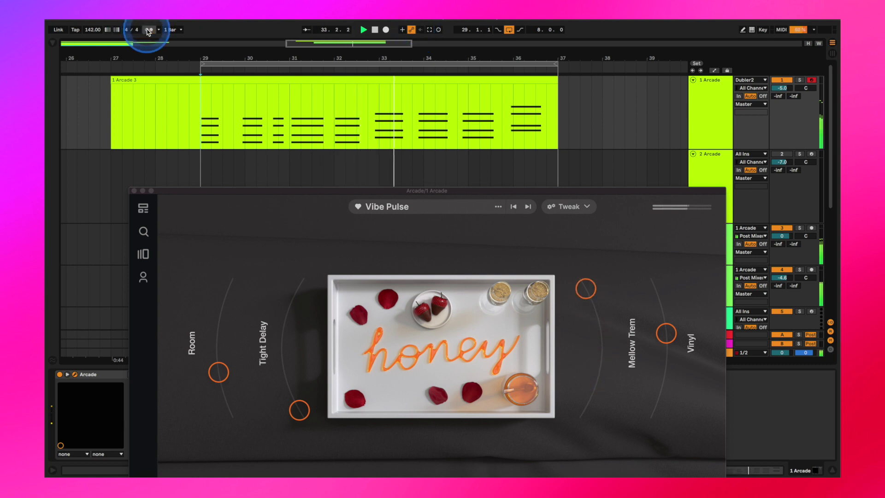
double_click(252, 78)
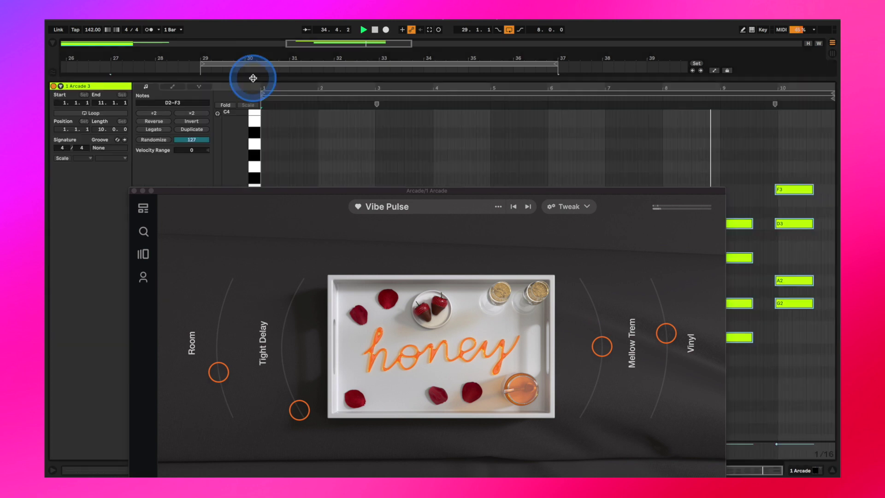
left_click(134, 190)
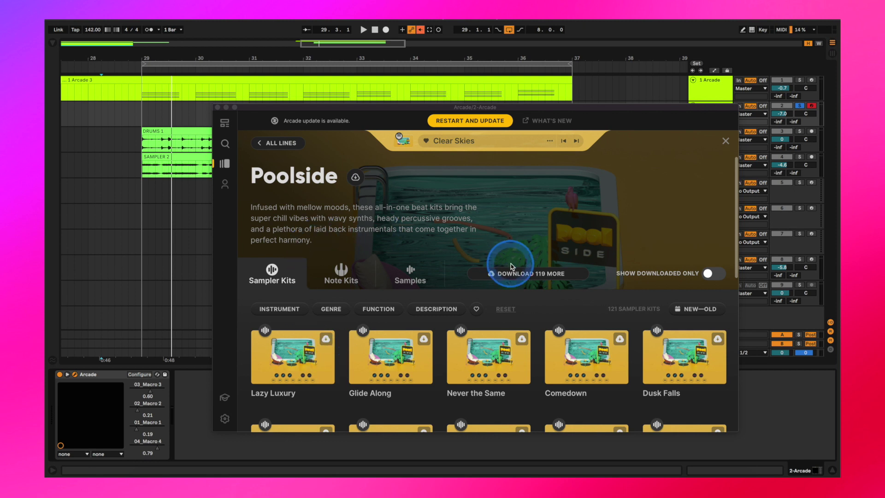
Browse the Poolside line and load its Clear Skies note kit on the 2-Arcade track.
scroll(525, 326, "down", 3)
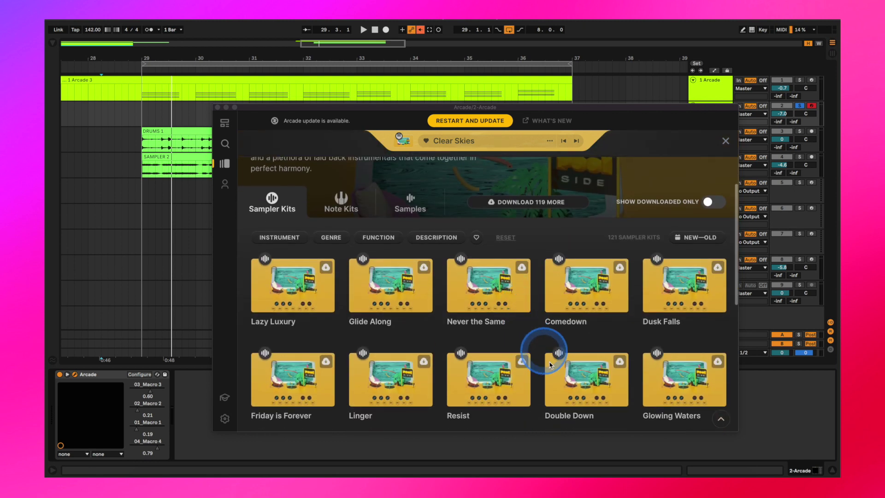
scroll(537, 341, "down", 4)
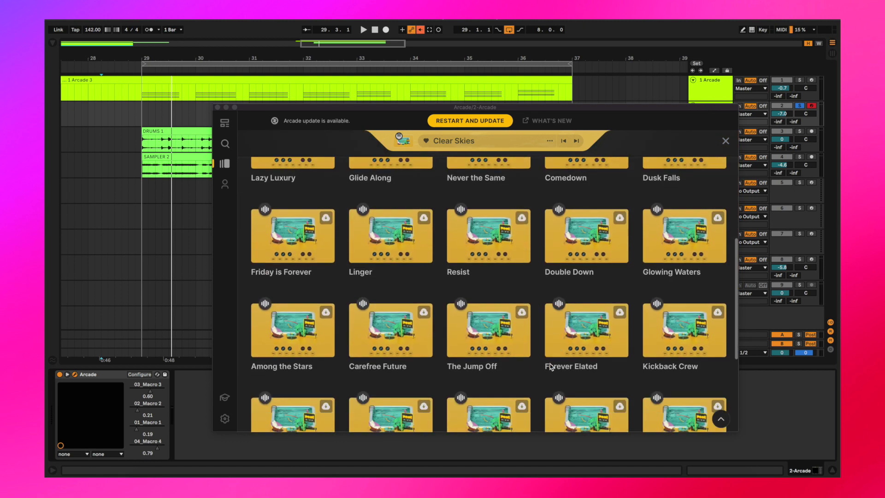
scroll(530, 322, "up", 10)
left_click(346, 273)
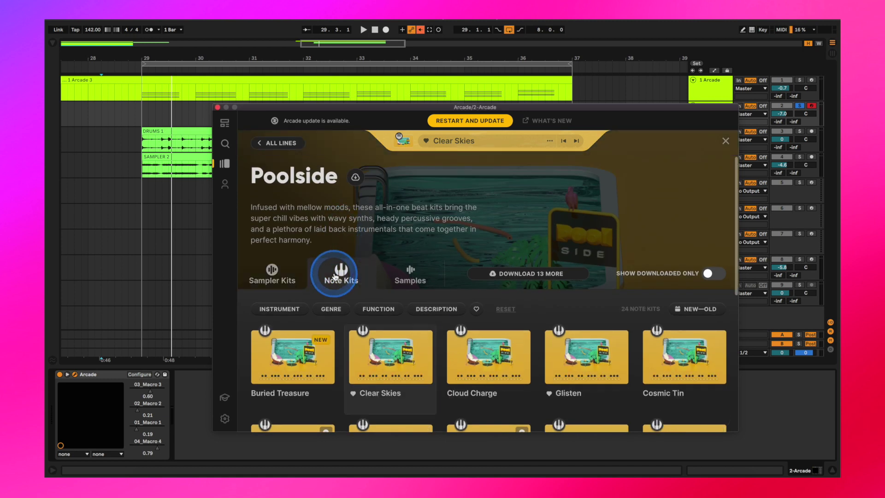
left_click(389, 354)
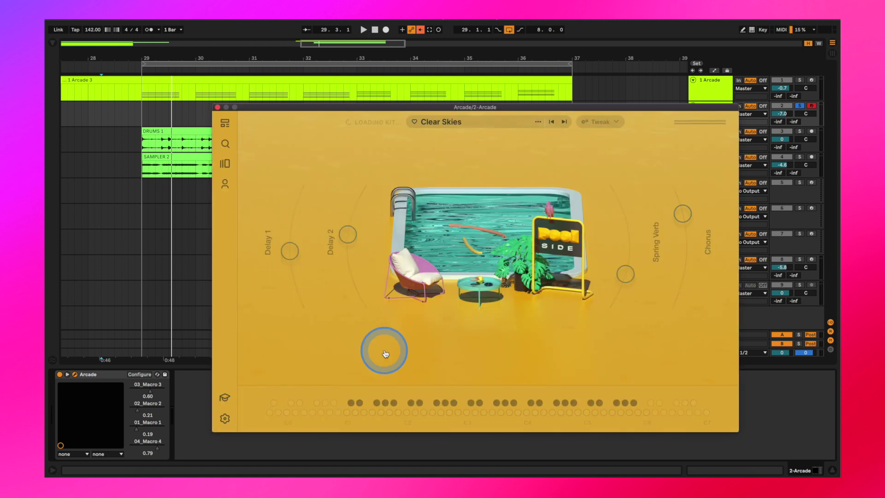
Sweep the Delay 1 and Delay 2 macros up and back down to audition their effect on Clear Skies.
left_click_drag(347, 234, 362, 191)
left_click_drag(290, 251, 304, 184)
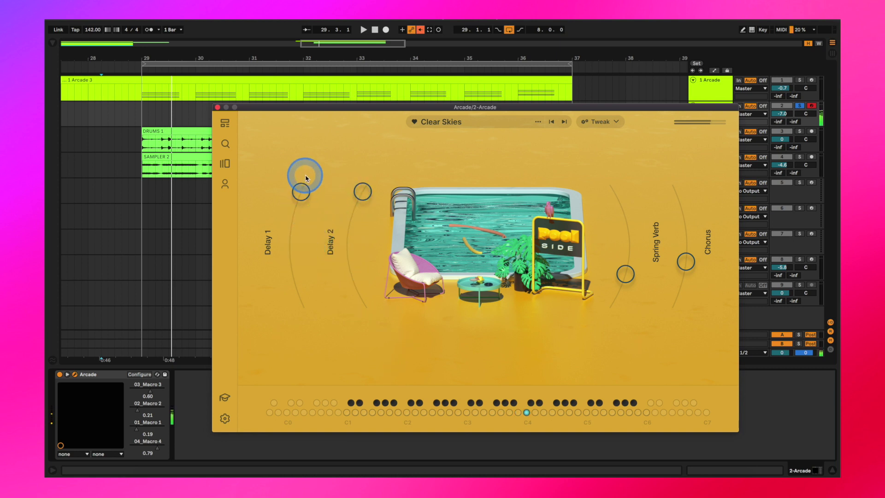
left_click_drag(291, 227, 303, 236)
left_click_drag(362, 191, 362, 239)
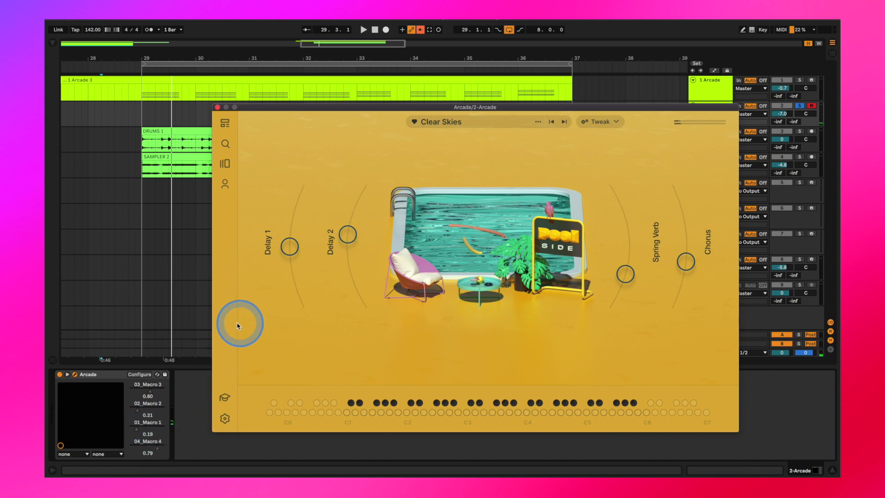
MIDI map Macro 1 (Delay 1) of the Clear Skies kit to Dubler 2's aaa dial on CC 20.
left_click(141, 347)
key("super+m")
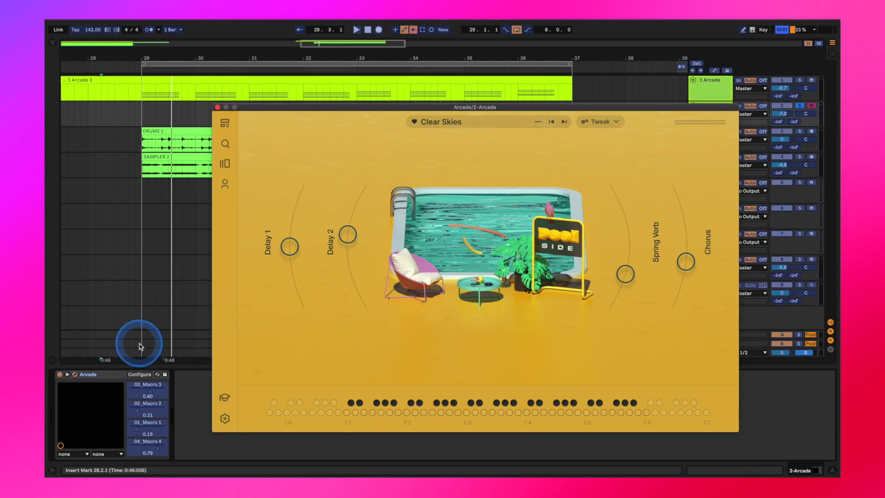
left_click(154, 428)
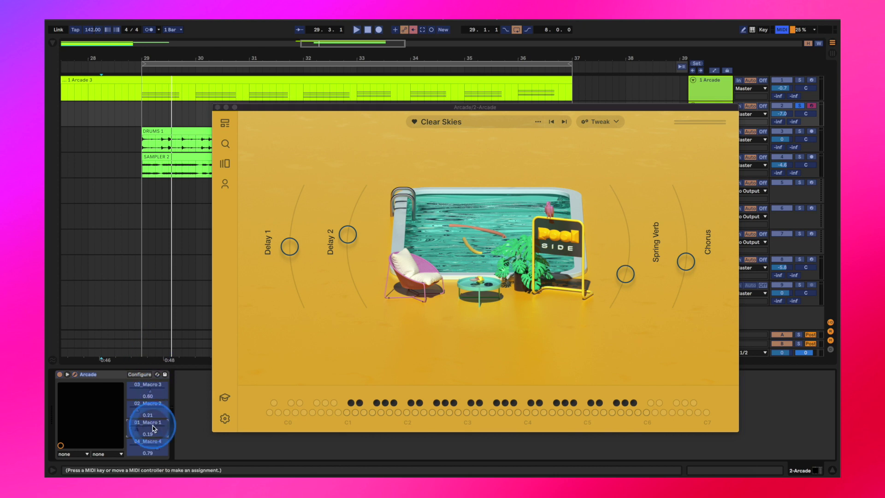
left_click(446, 475)
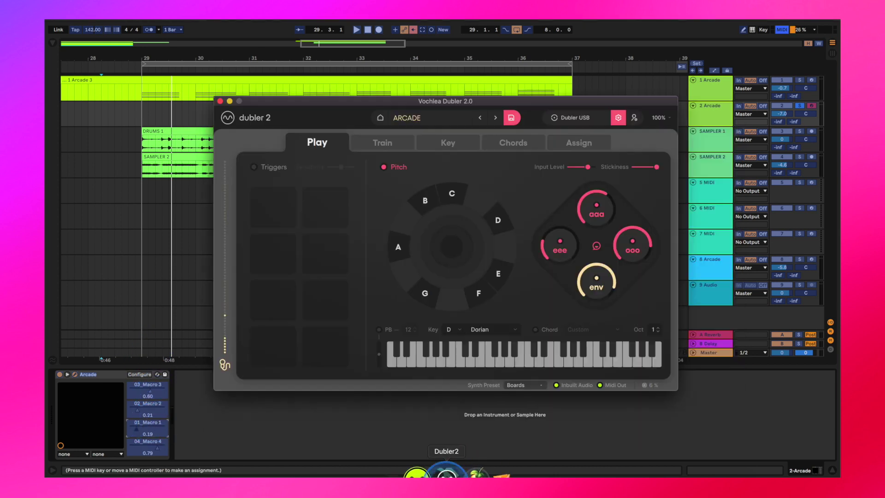
left_click(586, 154)
left_click(487, 256)
left_click(189, 424)
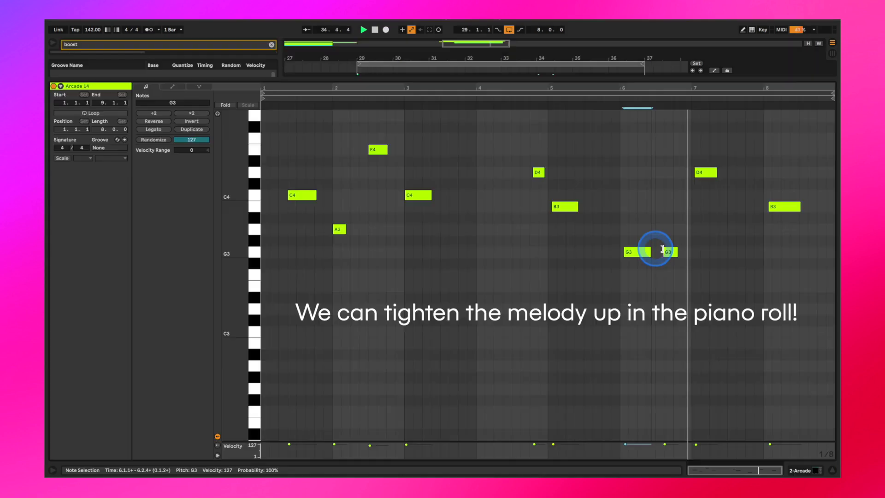
Tighten the melody by turning the two G3 notes in bar 6 into one long note and starting the first C4 earlier.
left_click_drag(658, 252, 683, 253)
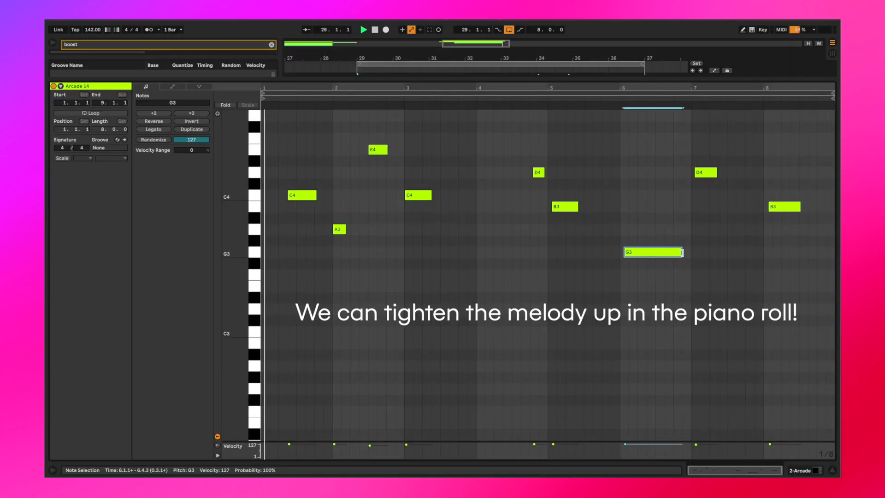
left_click(289, 199)
left_click_drag(290, 200, 283, 199)
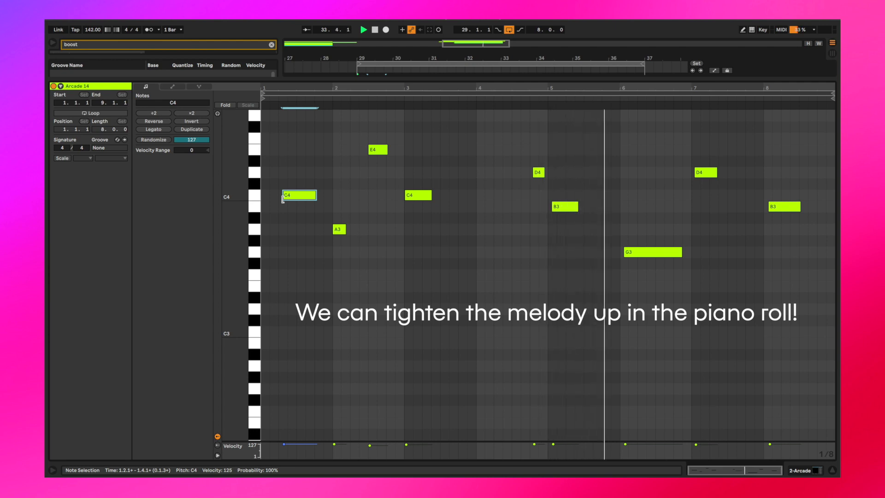
left_click(283, 199)
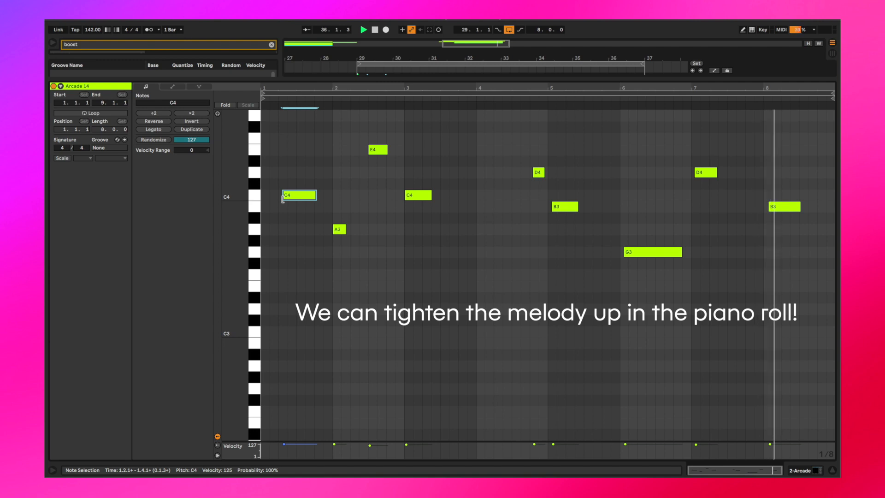
left_click(339, 69)
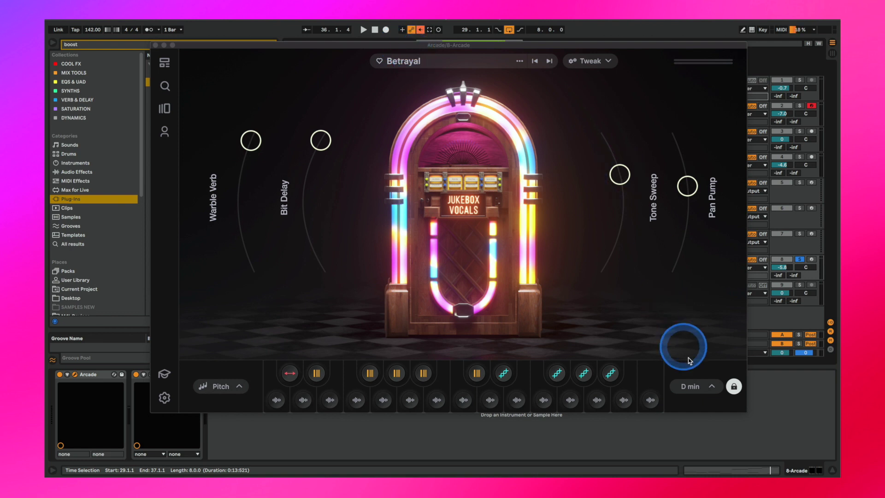
Choose D min as the session key for the Betrayal kit in 8-Arcade and audition its first three samples.
left_click(696, 386)
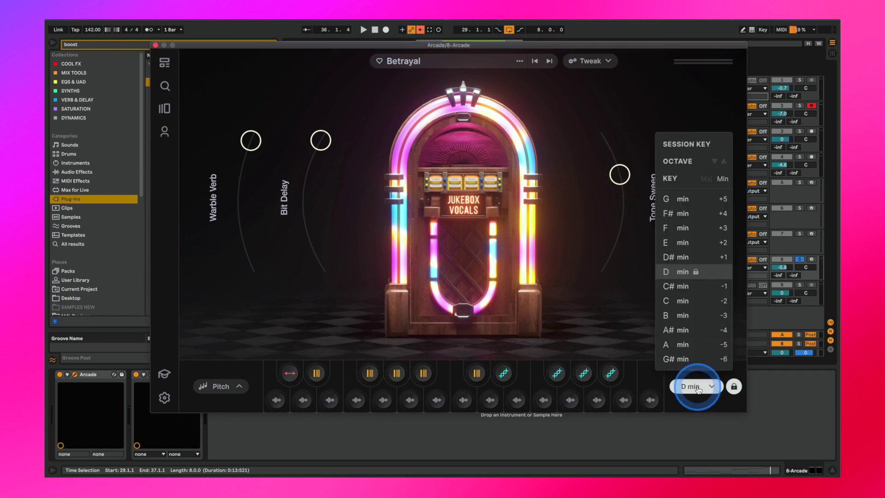
left_click(674, 273)
left_click(277, 401)
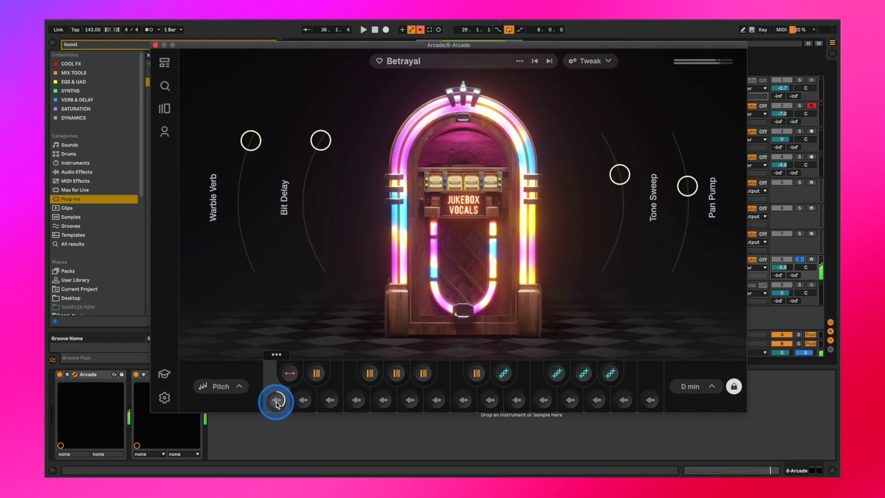
left_click(311, 404)
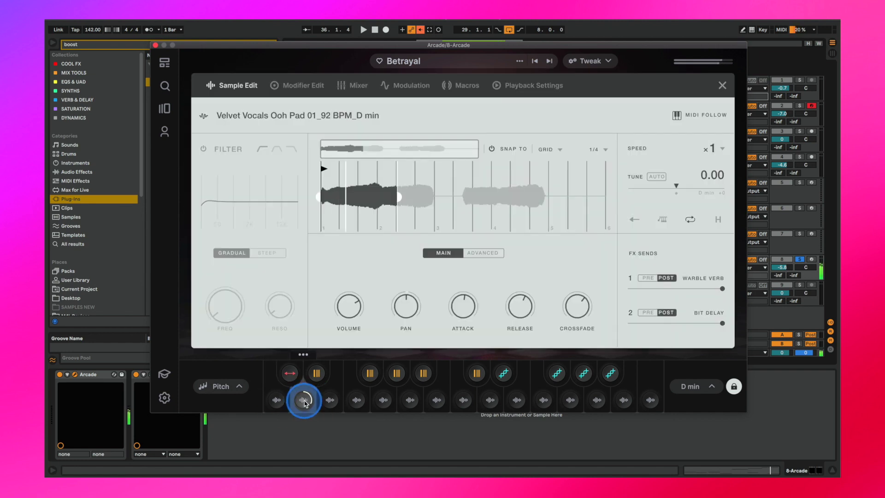
left_click(325, 399)
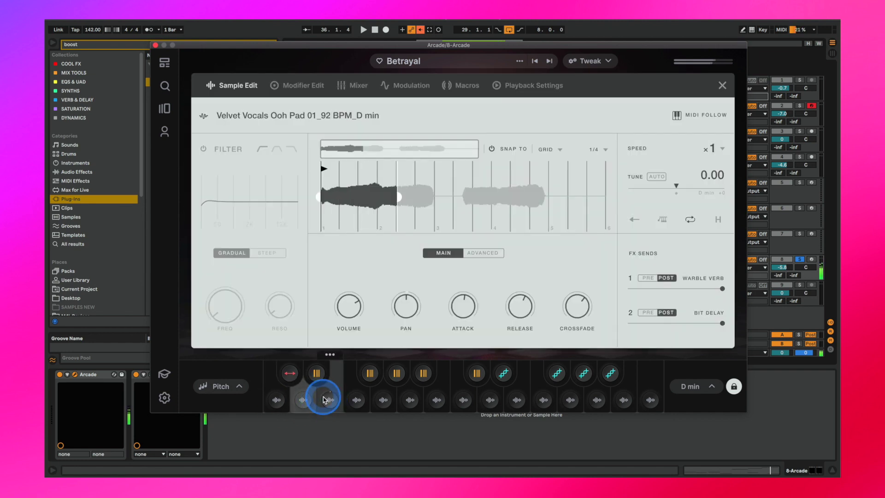
Audition another Betrayal vocal sample and close the sample editor to return to the arrangement.
left_click(288, 403)
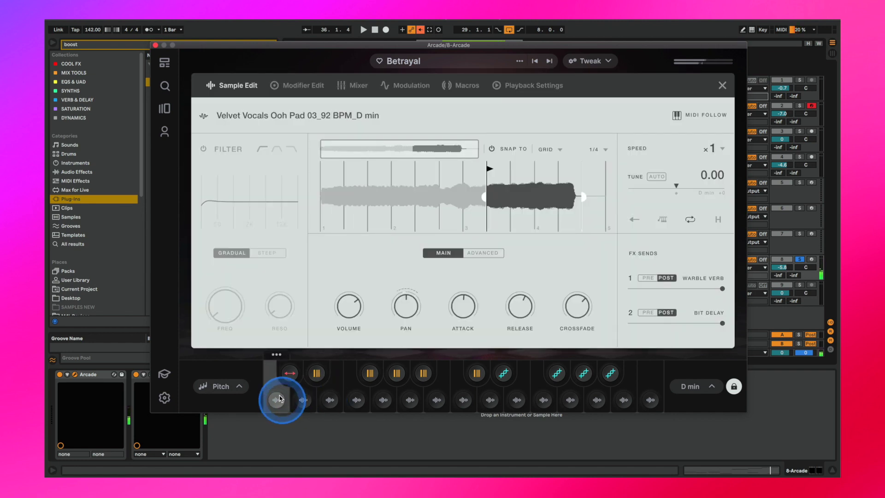
left_click(721, 86)
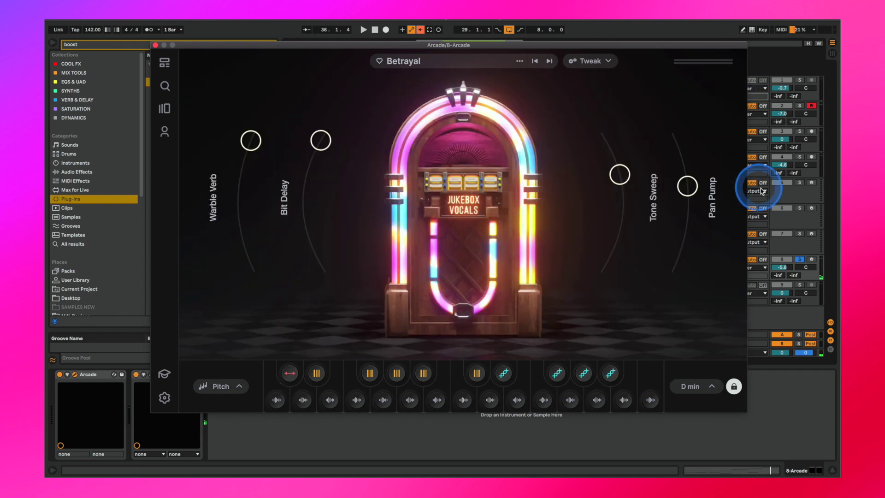
left_click(784, 197)
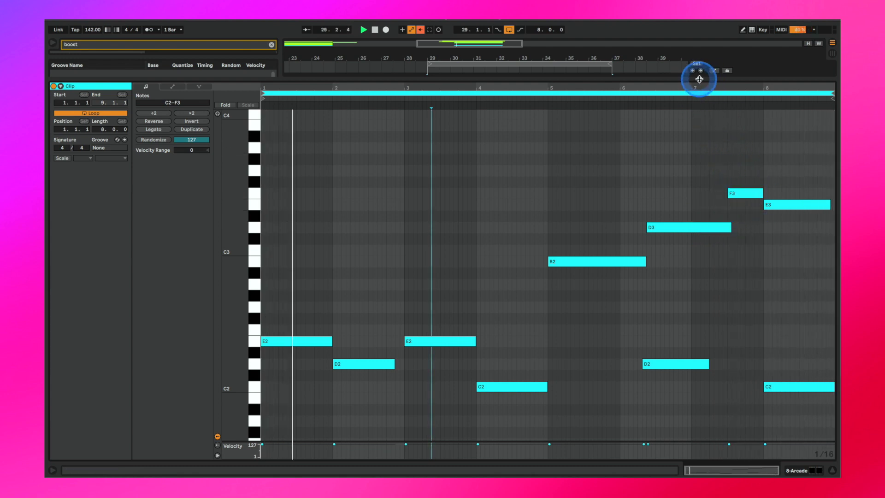
Hide the clip detail view and the browser to enlarge the arrangement, and restart playback of the bars 29–37 loop.
key("space")
key("ctrl+alt+l")
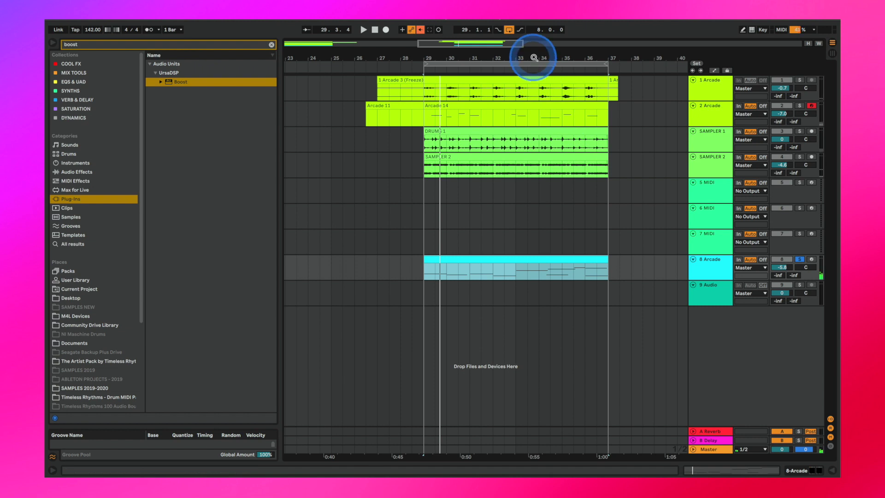
left_click_drag(534, 57, 531, 61)
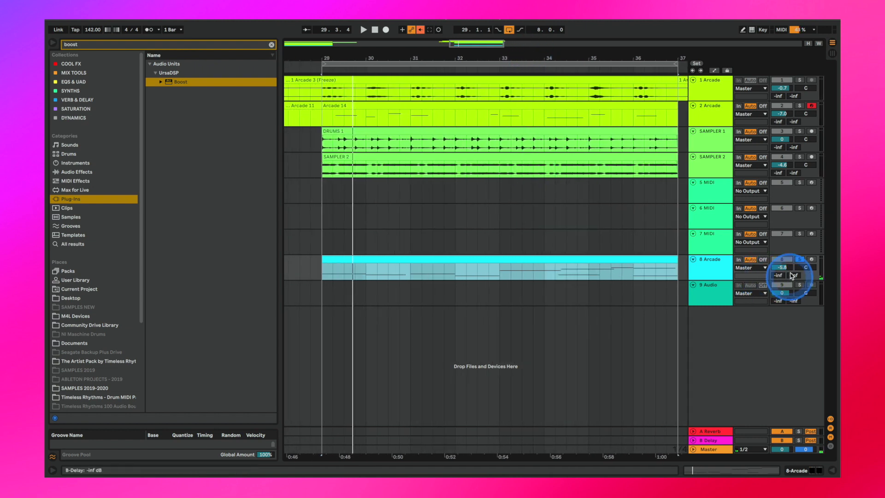
key("ctrl+alt+b")
key("space")
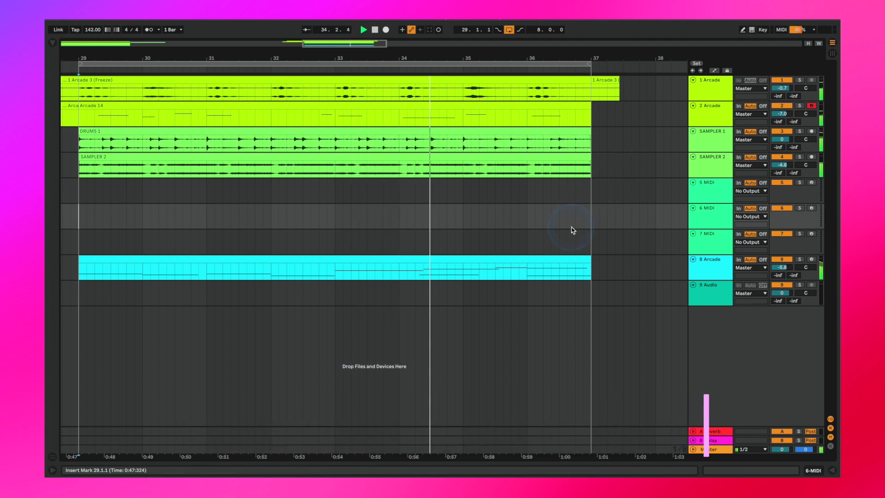
left_click_drag(643, 211, 686, 202)
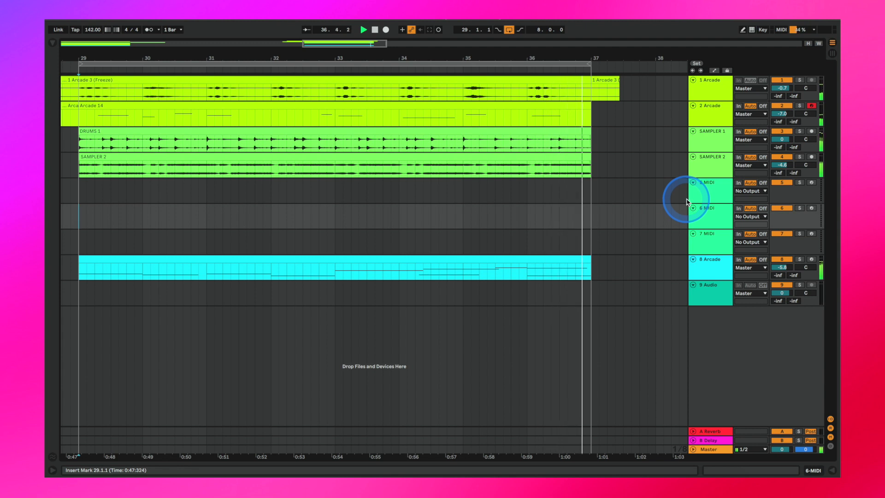
With SAMPLER 1 temporarily muted, set the 1 Arcade volume to 1.5 dB and 2 Arcade to -6.1 dB.
left_click(777, 136)
left_click_drag(782, 88, 783, 113)
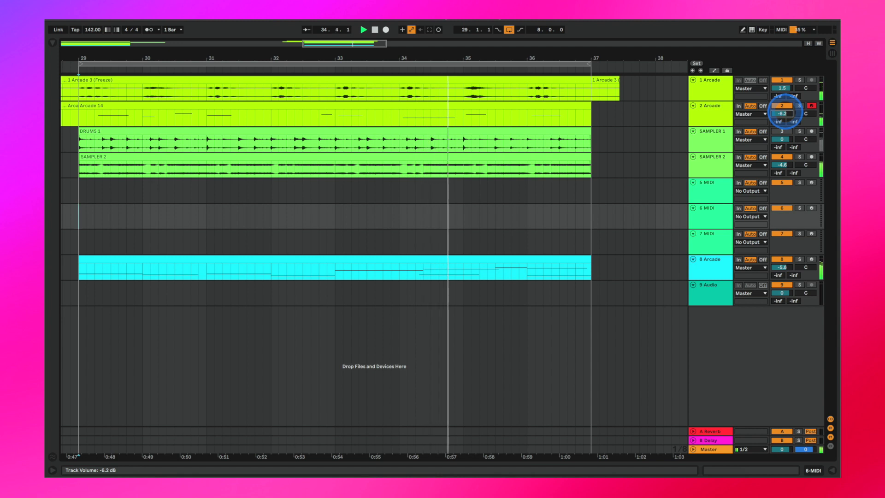
left_click_drag(783, 113, 787, 115)
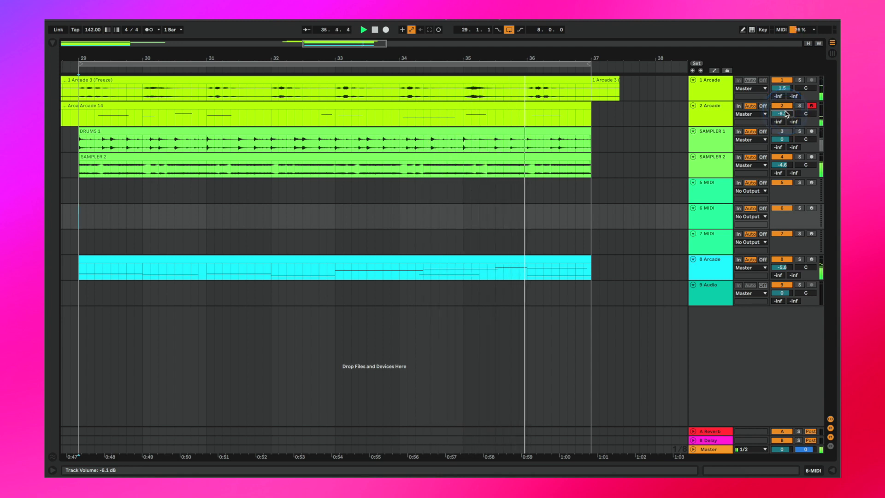
left_click(779, 135)
left_click(778, 133)
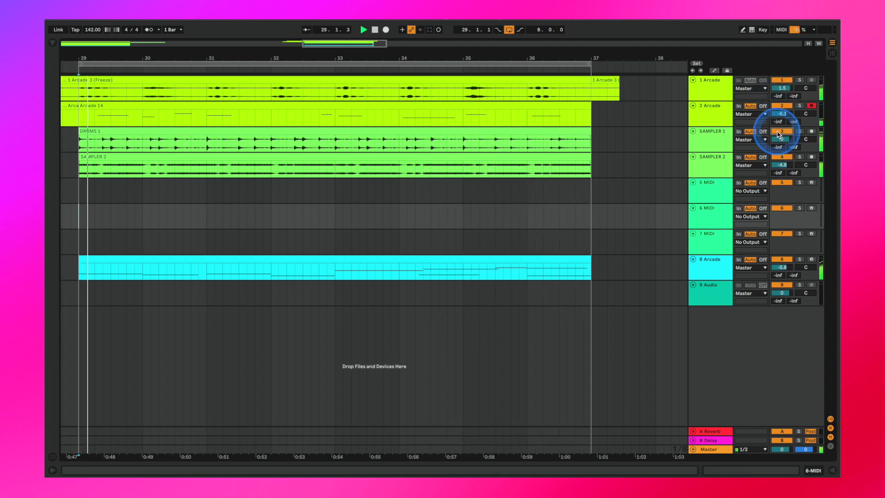
Lower the 2 Arcade volume to -8.6 dB while 8 Arcade is temporarily muted.
left_click(777, 260)
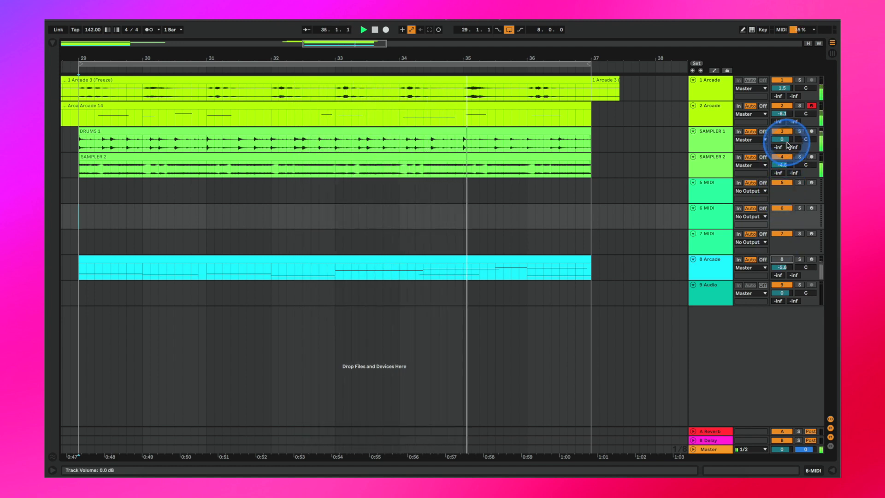
left_click(782, 114)
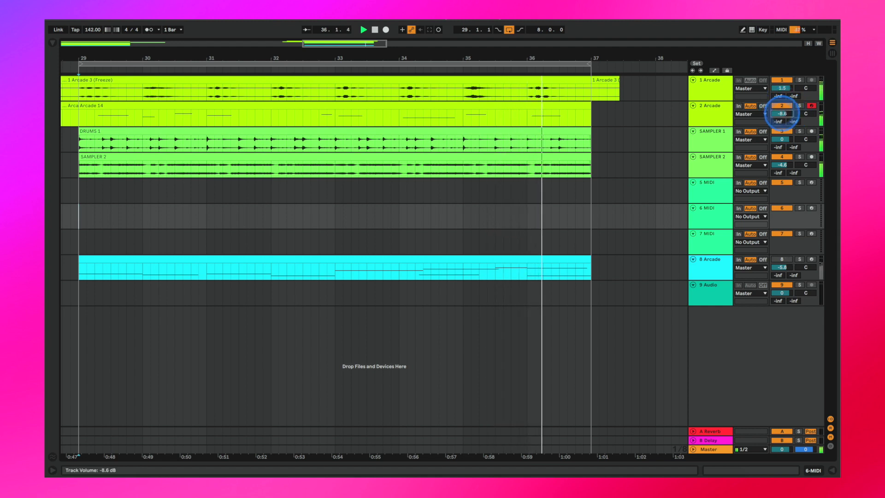
left_click(780, 259)
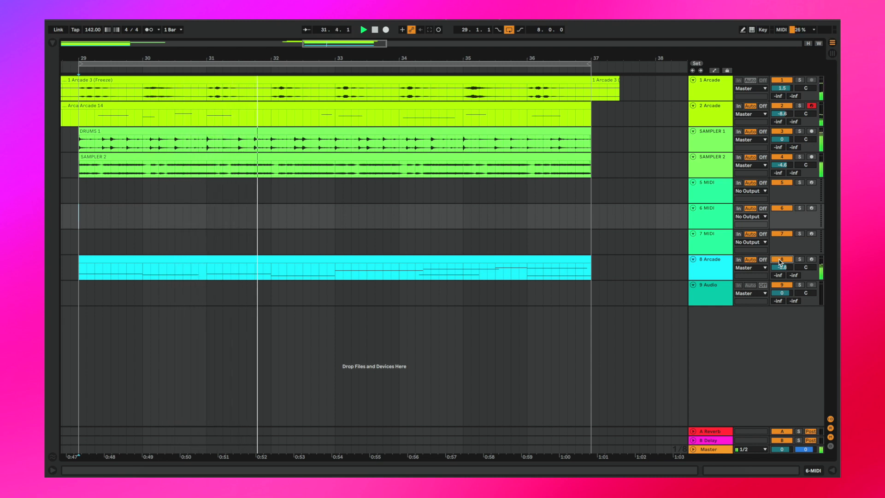
Turn off the arrangement loop while the track plays.
left_click(568, 294)
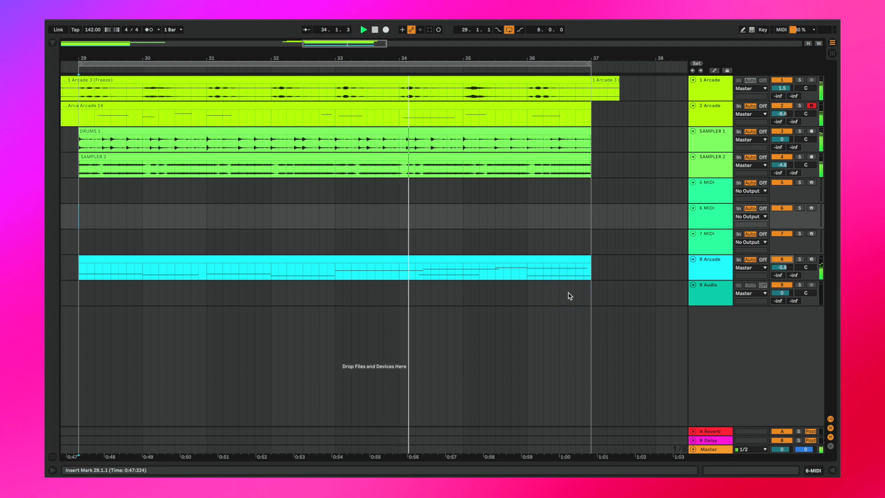
left_click(569, 295)
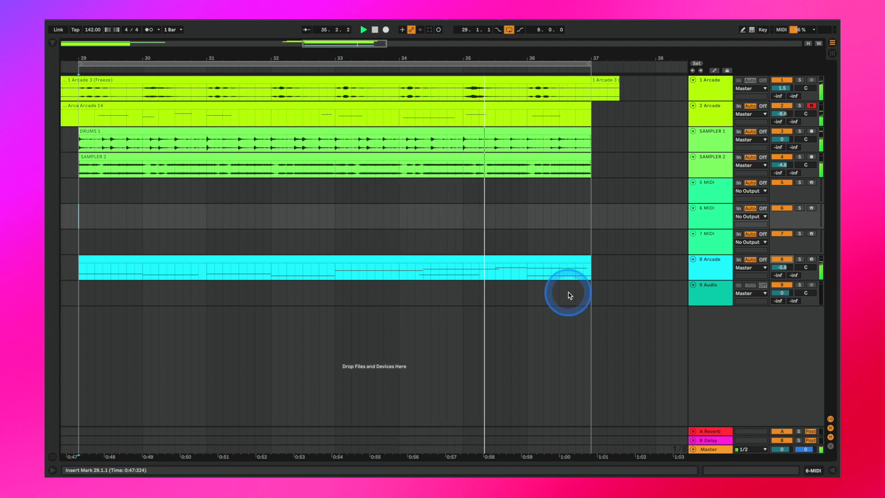
left_click(597, 238)
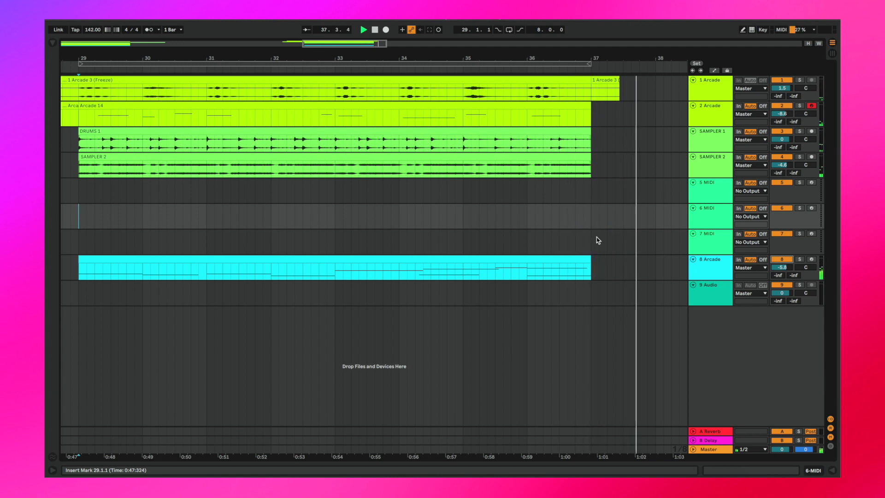
Bring up the Bite Your Tongue kit, raise its PVC macro, and sweep Low Punch up and partway back down during playback.
left_click(659, 58)
left_click_drag(660, 59, 629, 104)
key("ctrl+alt+p")
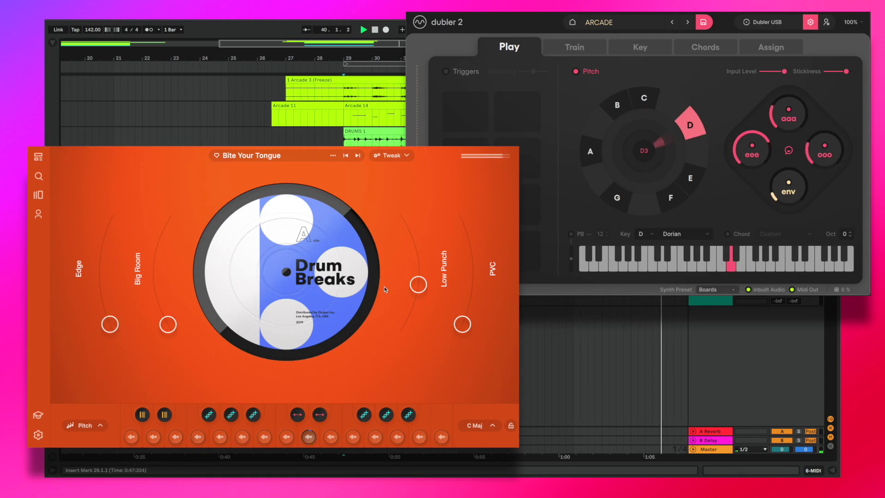
left_click_drag(417, 249, 416, 240)
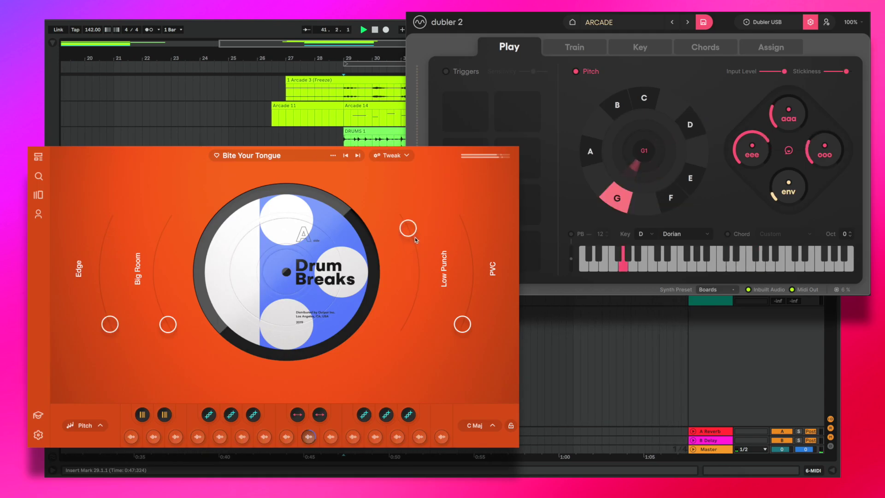
left_click_drag(466, 319, 466, 215)
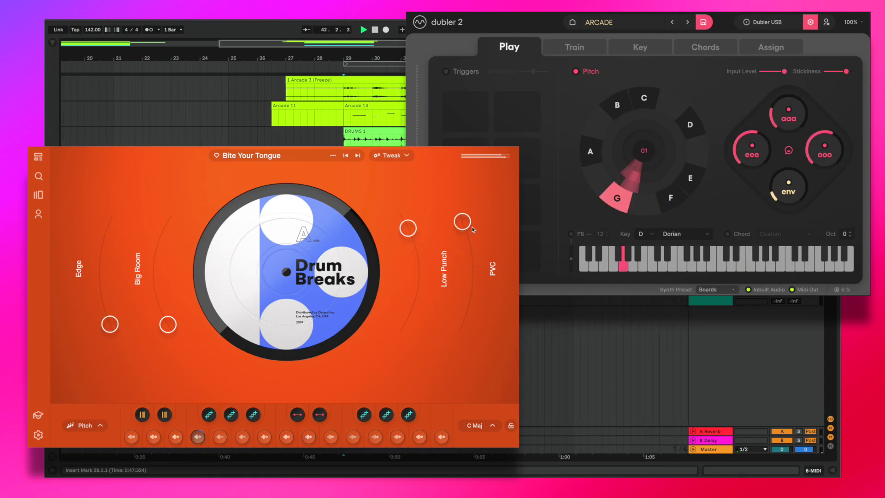
left_click_drag(408, 228, 419, 263)
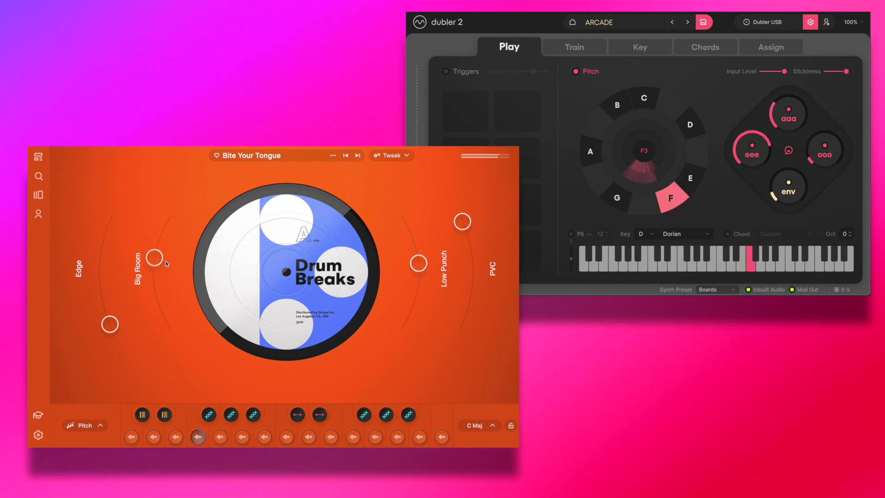